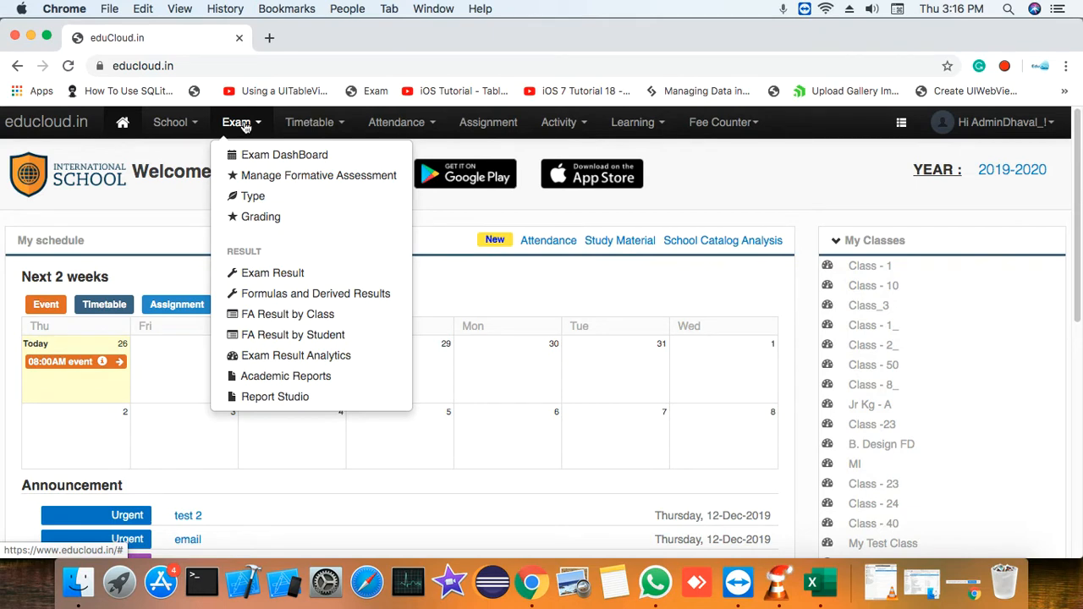
# Open formative assessment management and start a new class assessment with CLASS 8 A as the target class
pyautogui.click(292, 177)
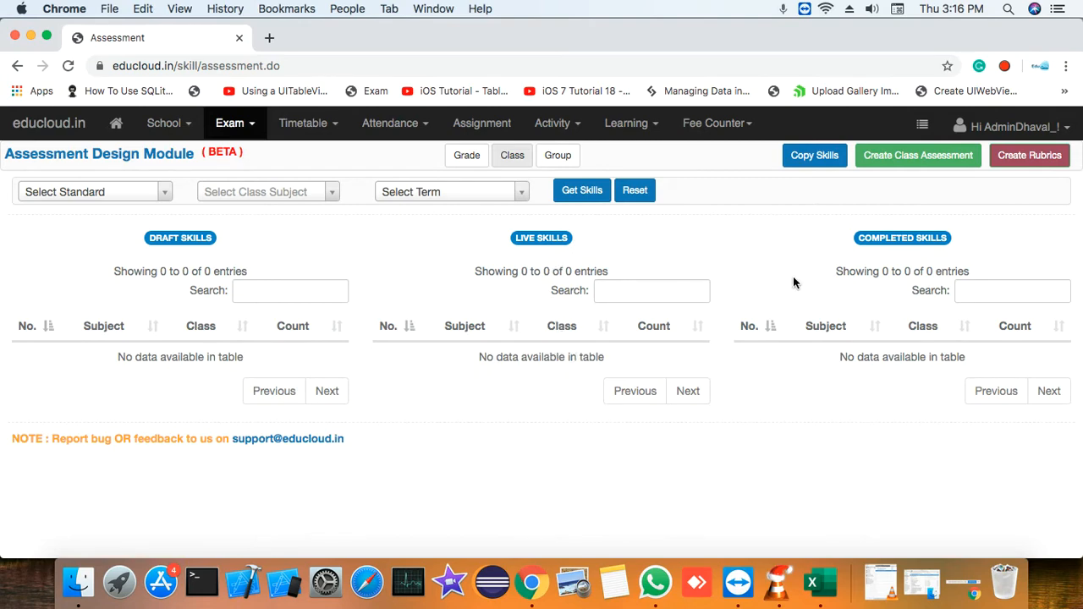
pyautogui.click(928, 165)
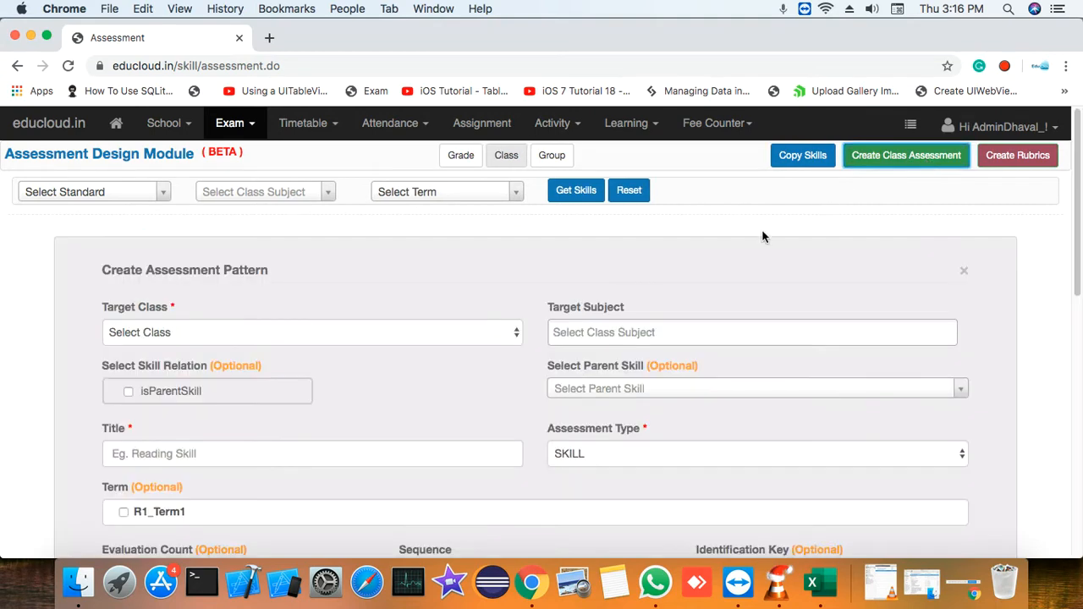
pyautogui.scroll(-2, 523, 287)
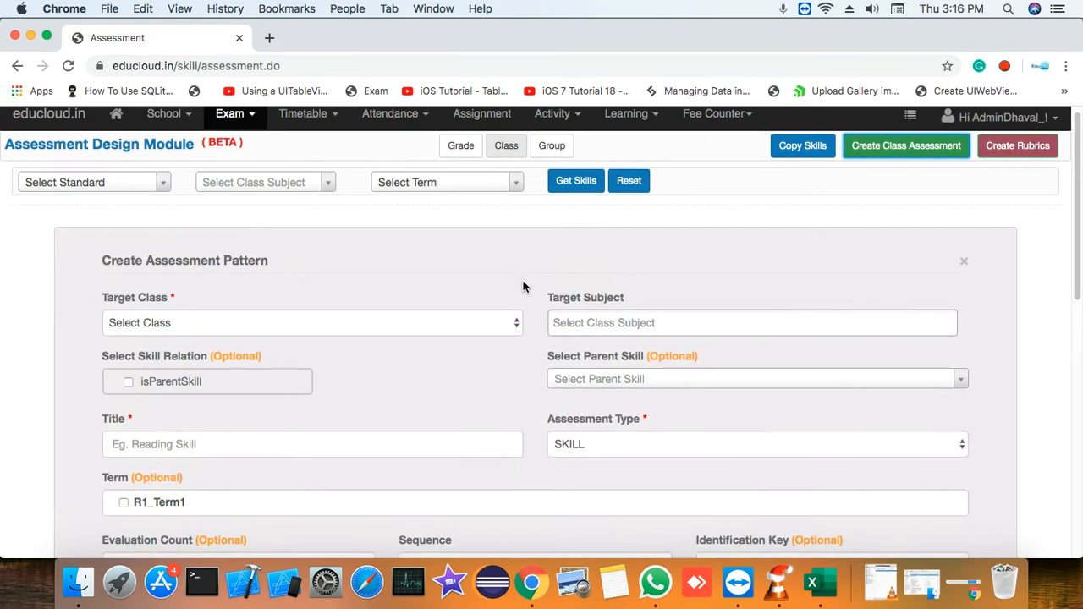
pyautogui.scroll(-3, 523, 288)
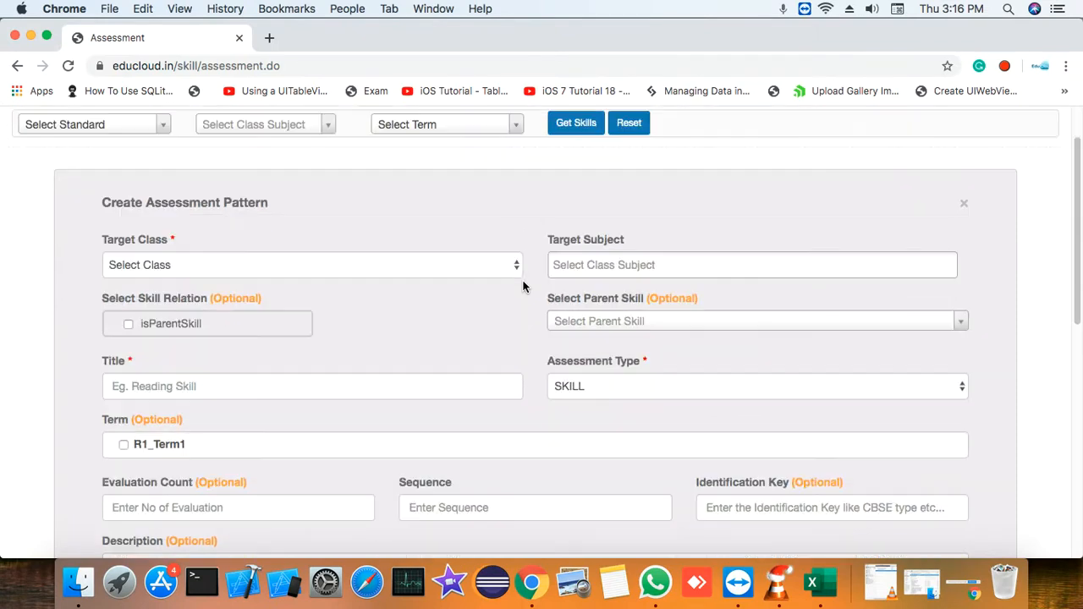
pyautogui.click(460, 266)
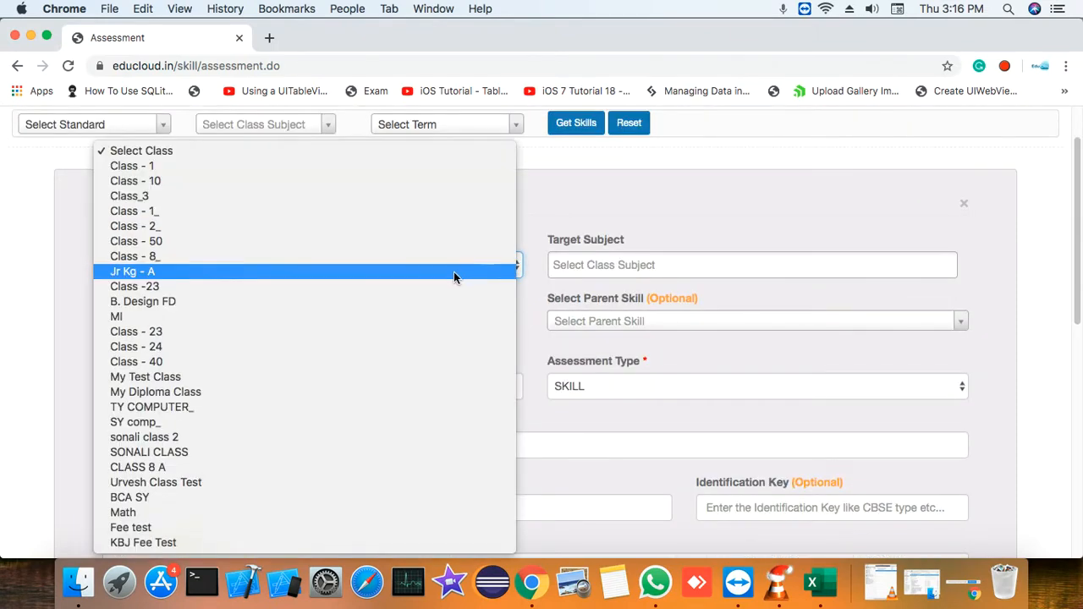
pyautogui.click(325, 466)
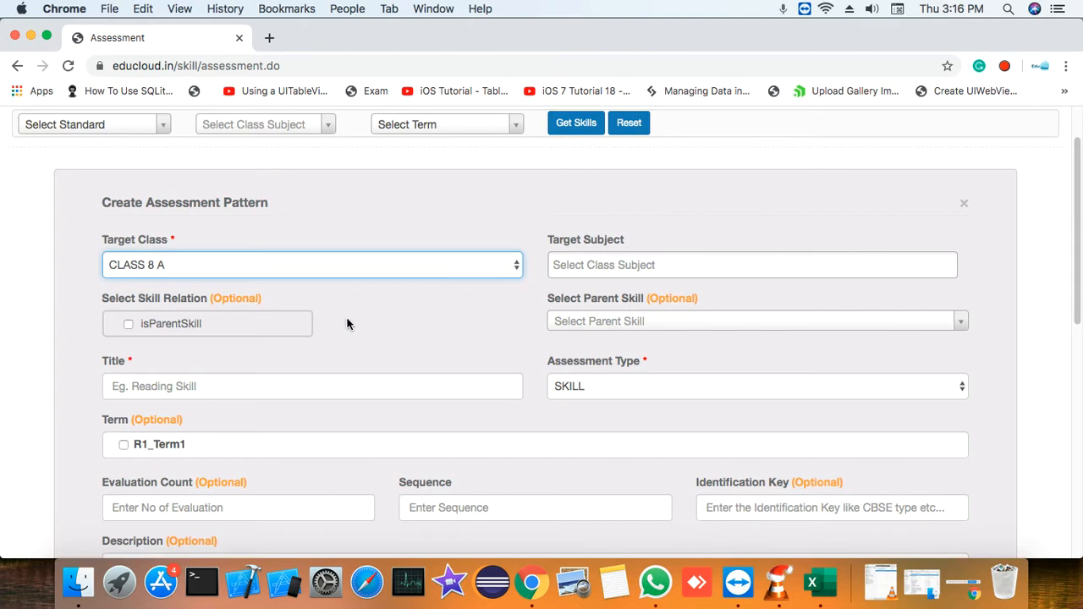
# Mark the new assessment as a parent skill and title it Foodball
pyautogui.scroll(-1, 347, 324)
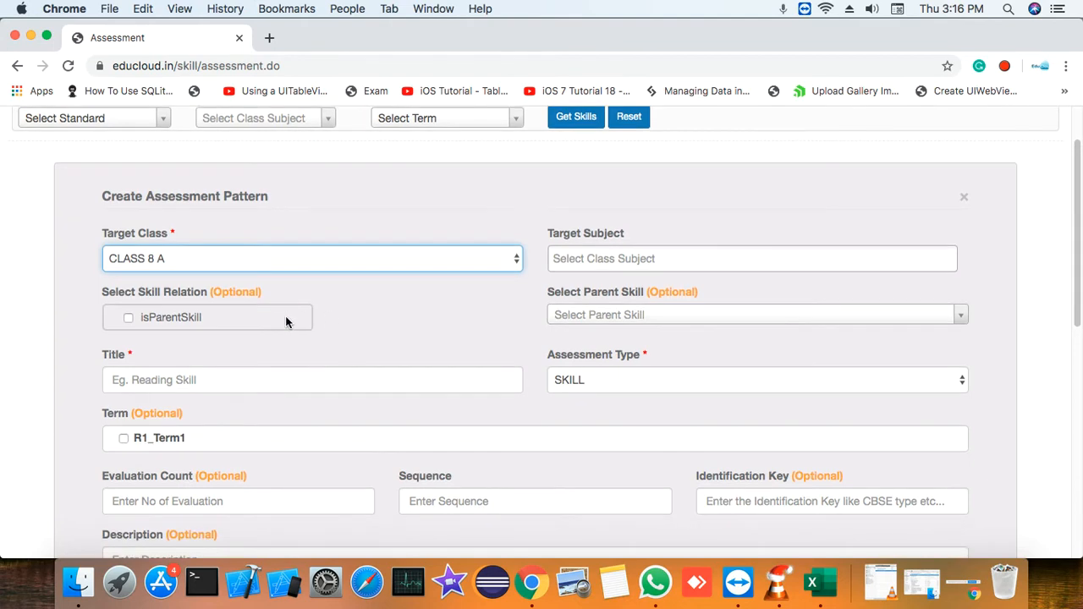
pyautogui.click(184, 322)
pyautogui.scroll(-1, 350, 320)
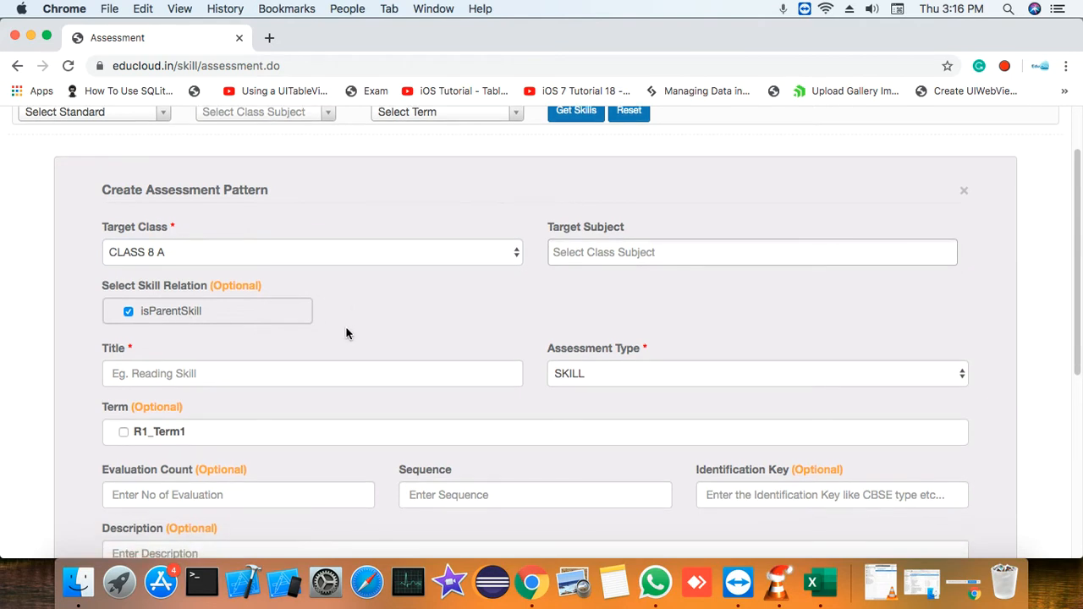
pyautogui.click(355, 372)
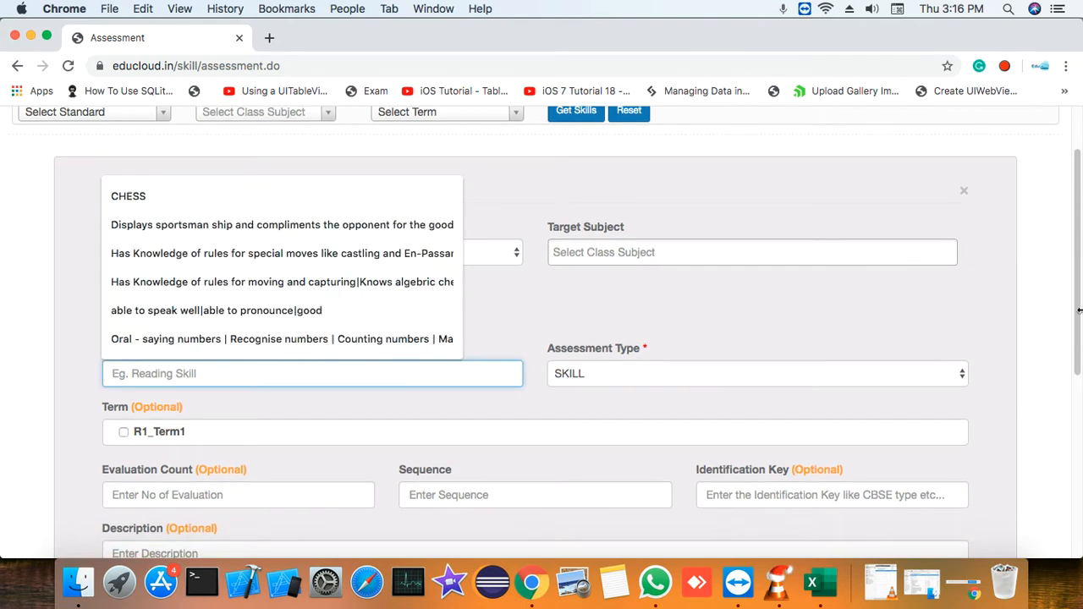
pyautogui.write('Fo')
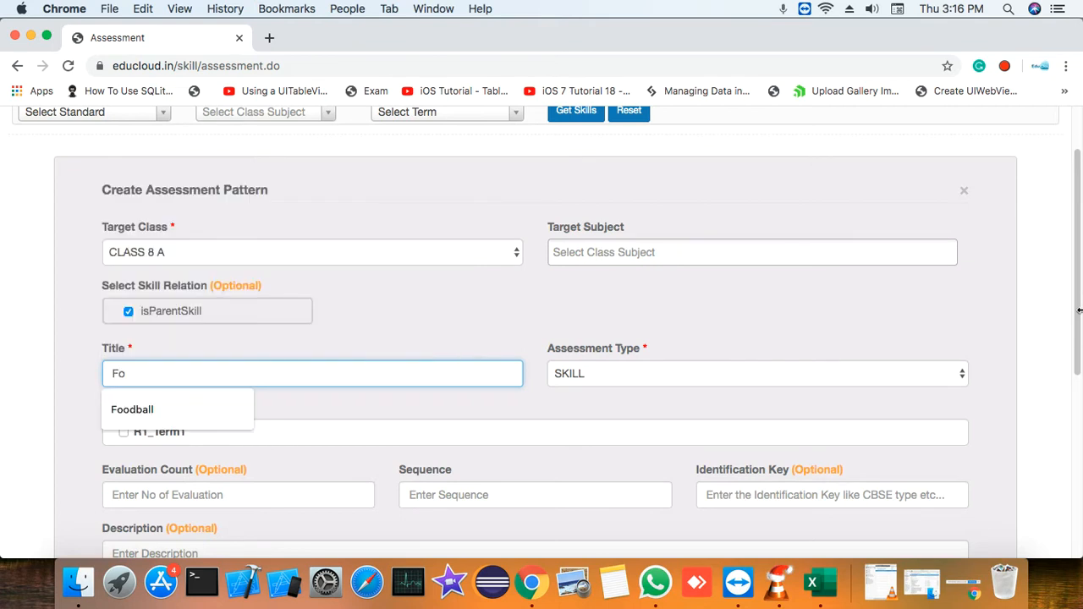
pyautogui.press('Down')
pyautogui.press('Return')
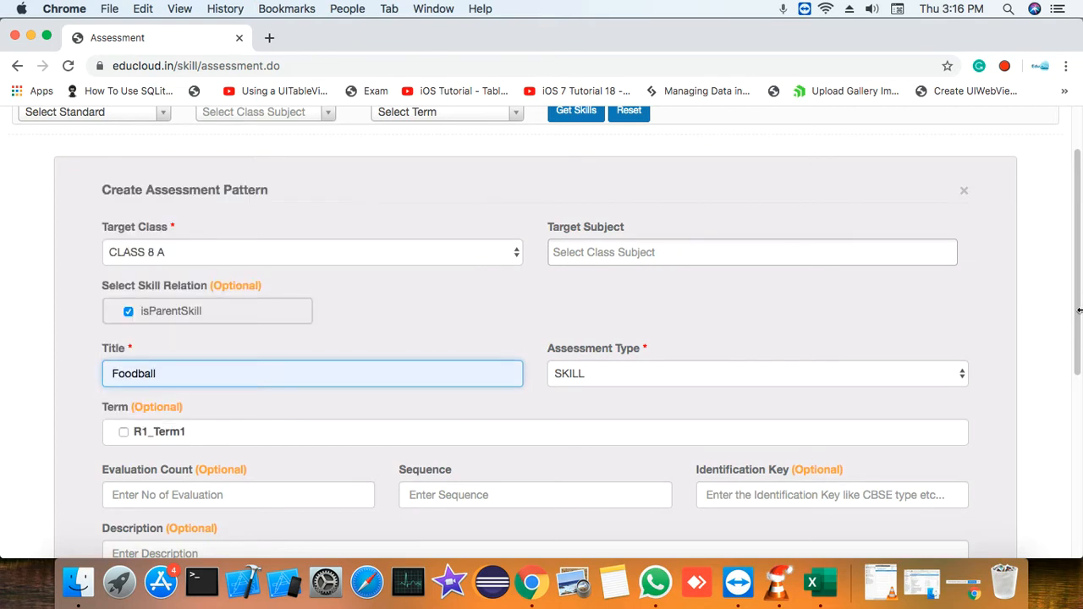
# Keep SKILL as the assessment type and assign the assessment to the term R1_Term1
pyautogui.click(638, 370)
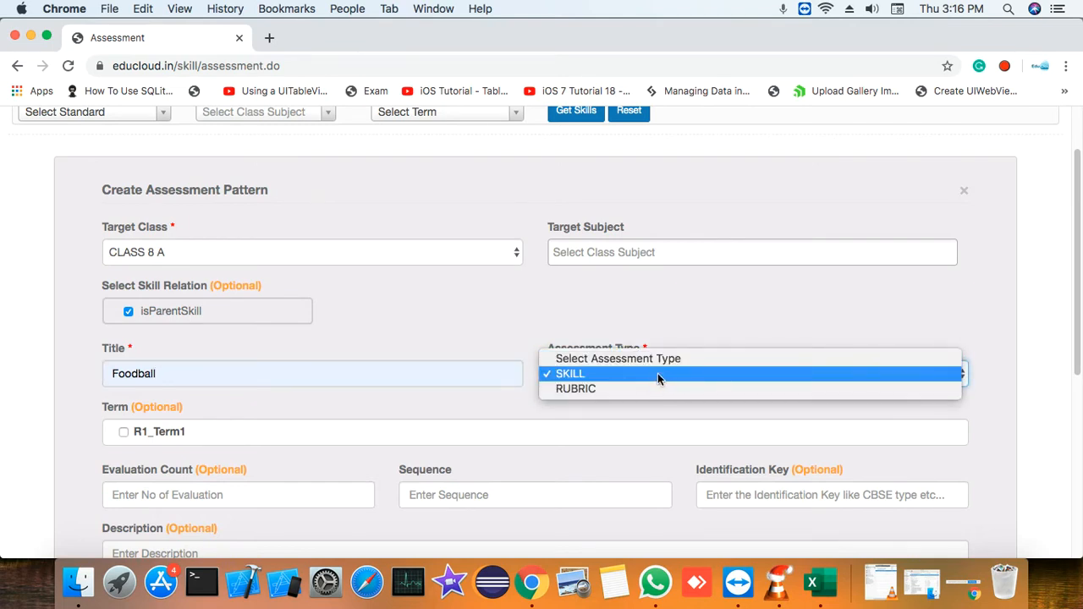
pyautogui.click(658, 373)
pyautogui.scroll(-1, 519, 330)
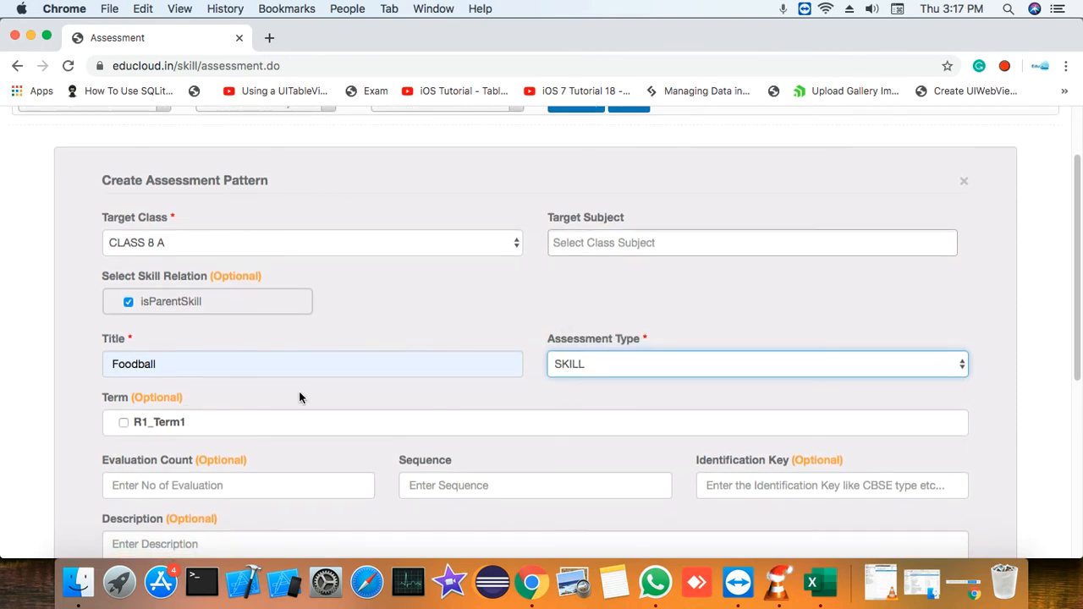
pyautogui.scroll(-1, 299, 397)
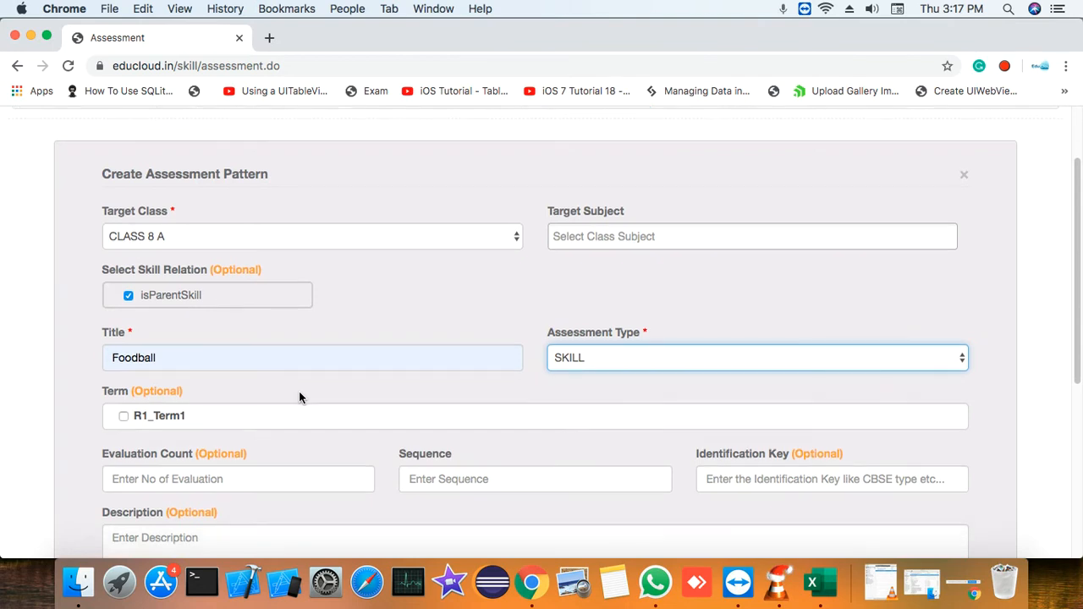
pyautogui.scroll(-1, 298, 398)
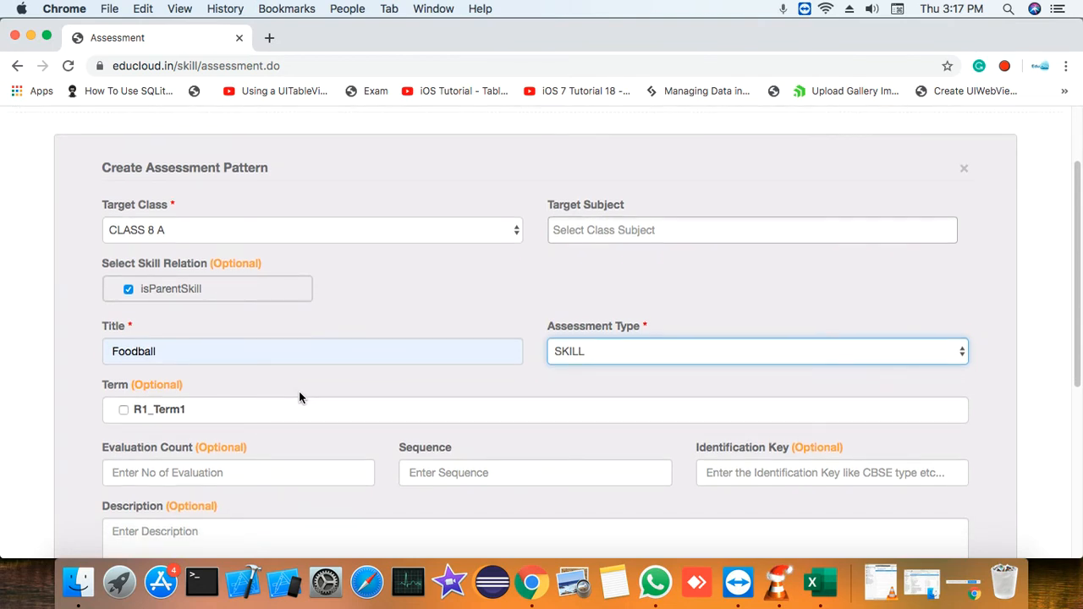
pyautogui.scroll(-2, 299, 397)
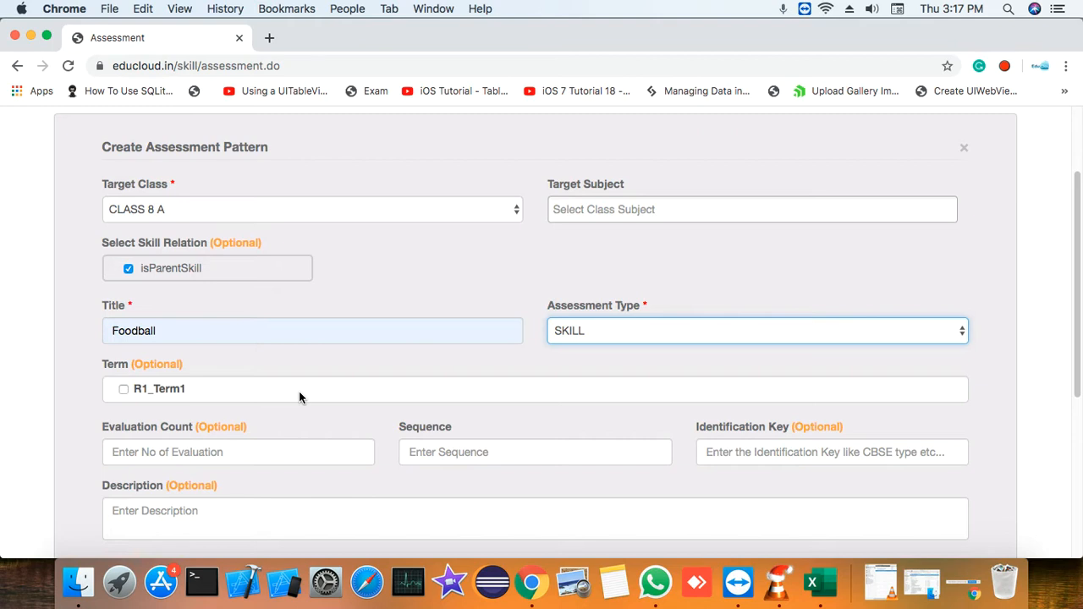
pyautogui.click(124, 390)
pyautogui.click(157, 453)
pyautogui.scroll(-1, 197, 446)
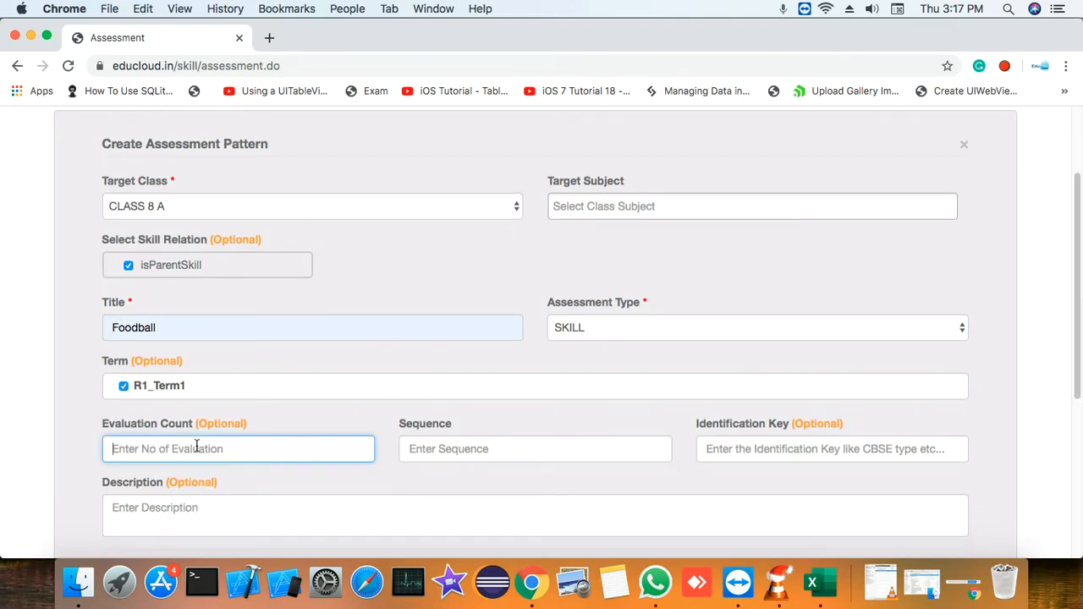
pyautogui.scroll(-1, 196, 447)
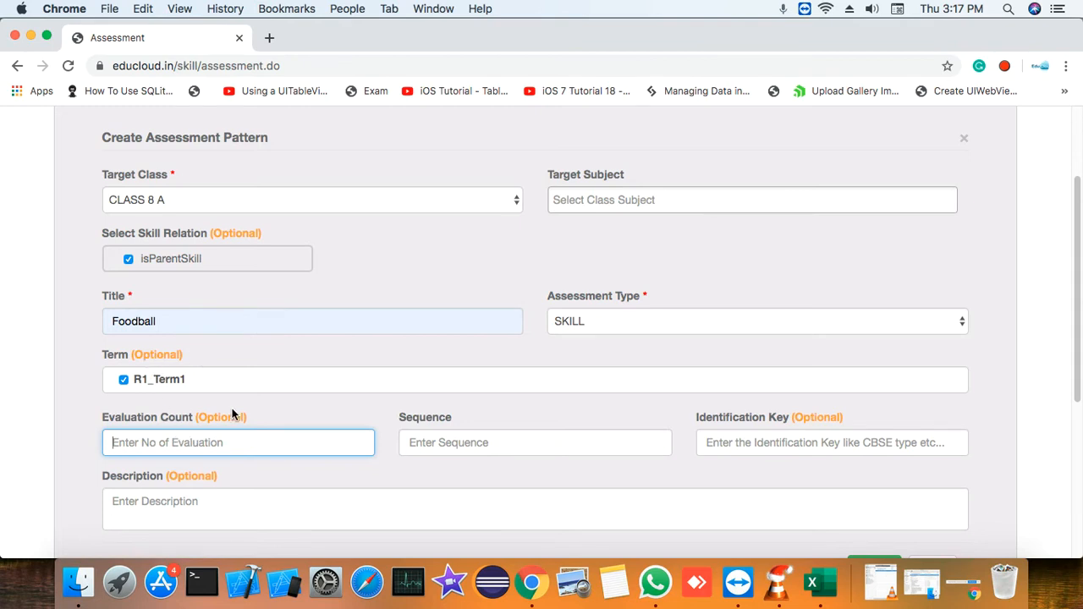
pyautogui.write('2')
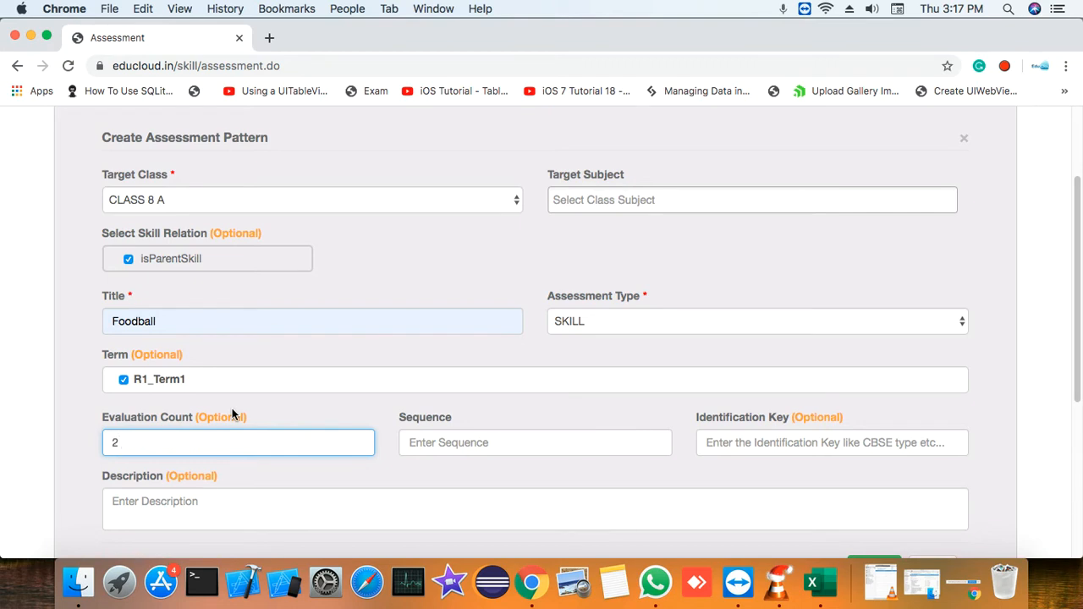
pyautogui.press('BackSpace')
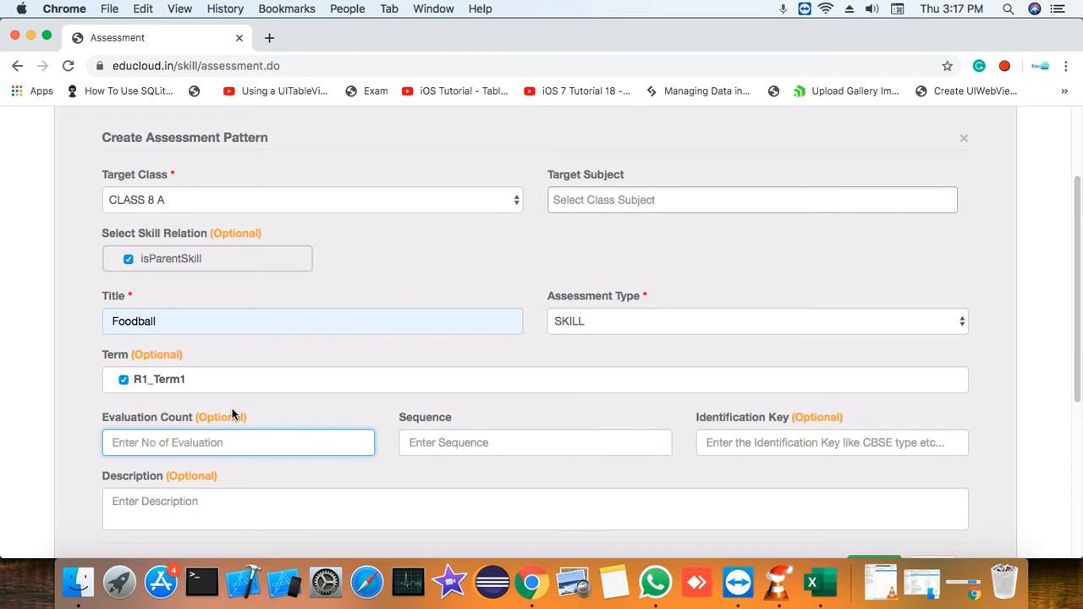
pyautogui.write('1')
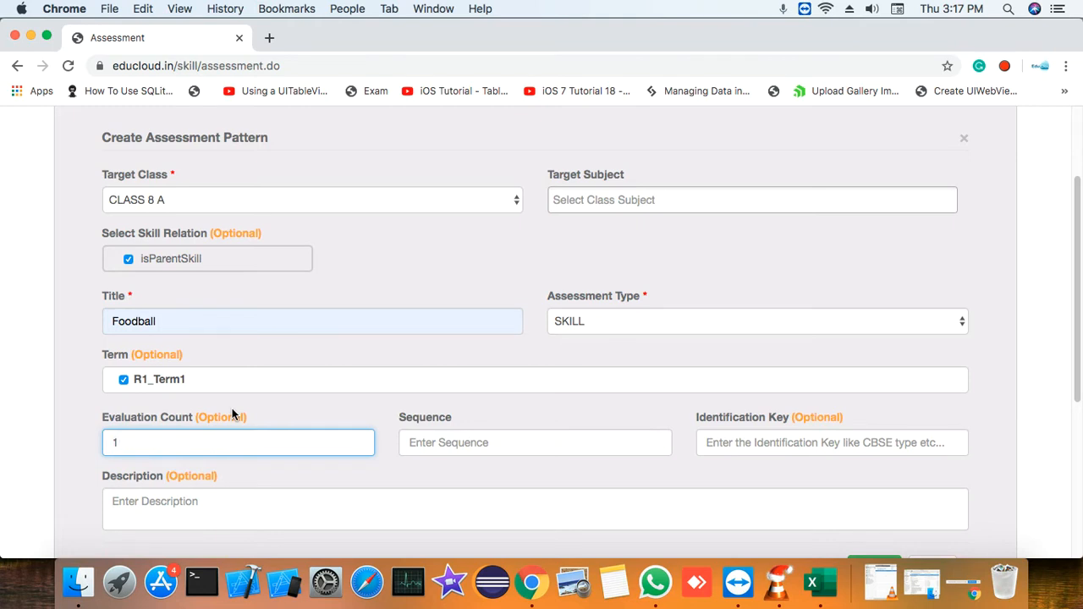
pyautogui.press('BackSpace')
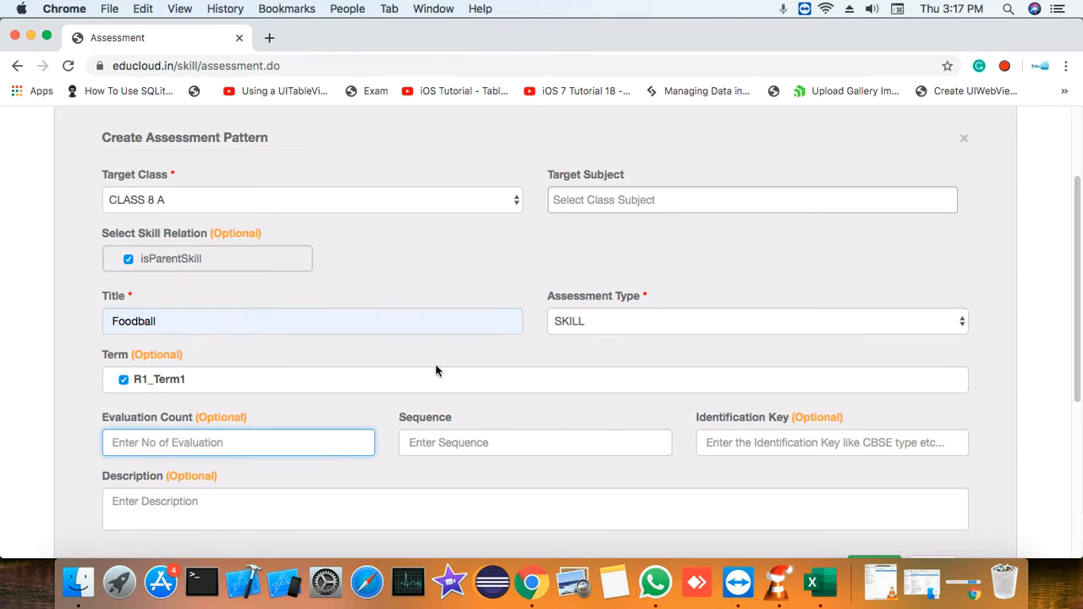
pyautogui.click(487, 442)
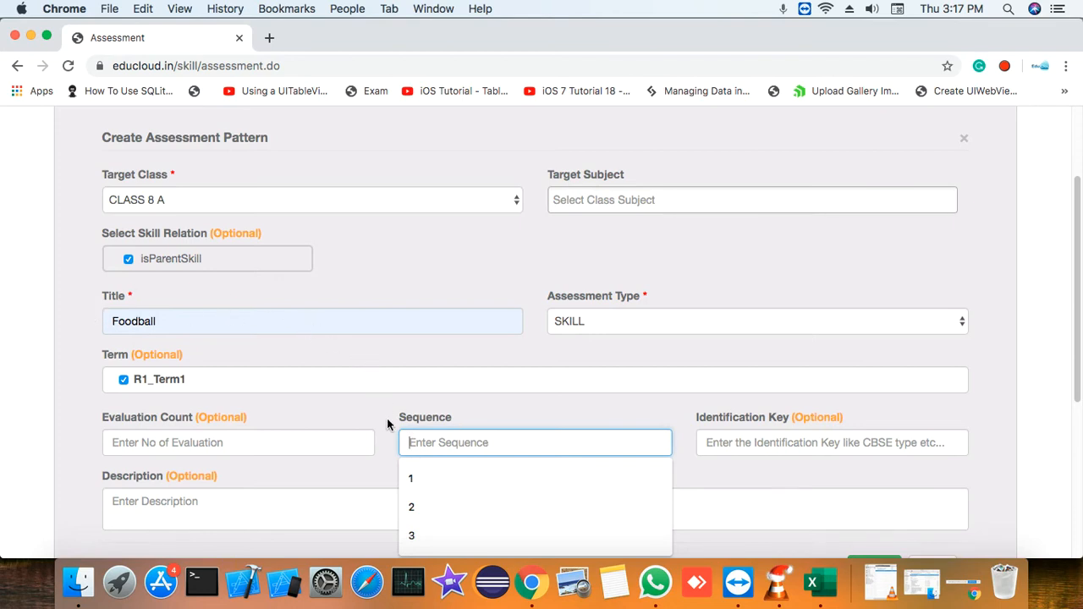
pyautogui.click(435, 484)
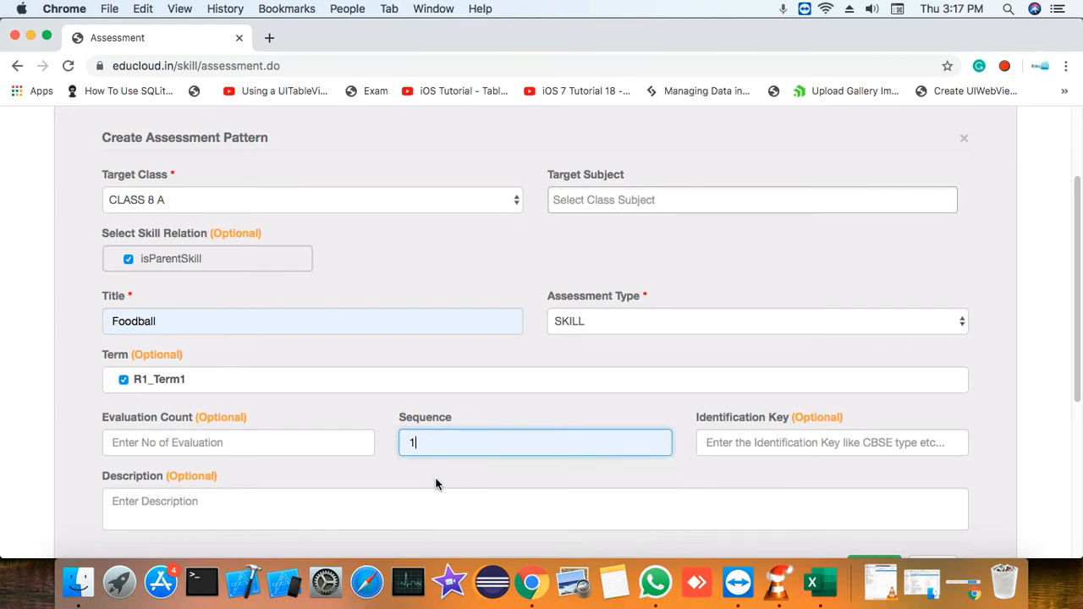
pyautogui.press('BackSpace')
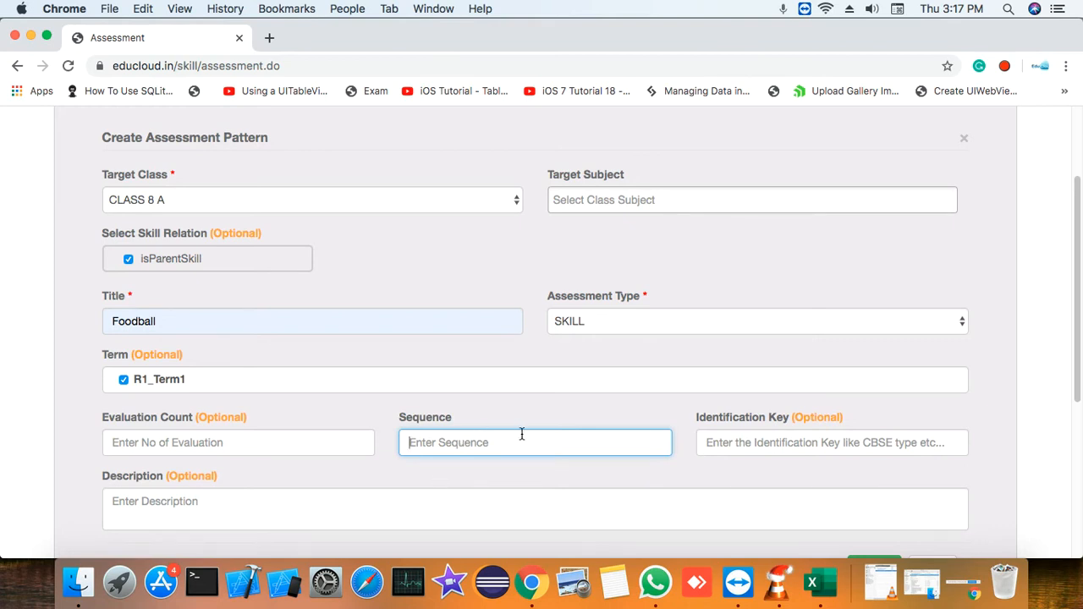
# Enter the assessment description "Introduction and game strategies of Football"
pyautogui.scroll(-1, 244, 471)
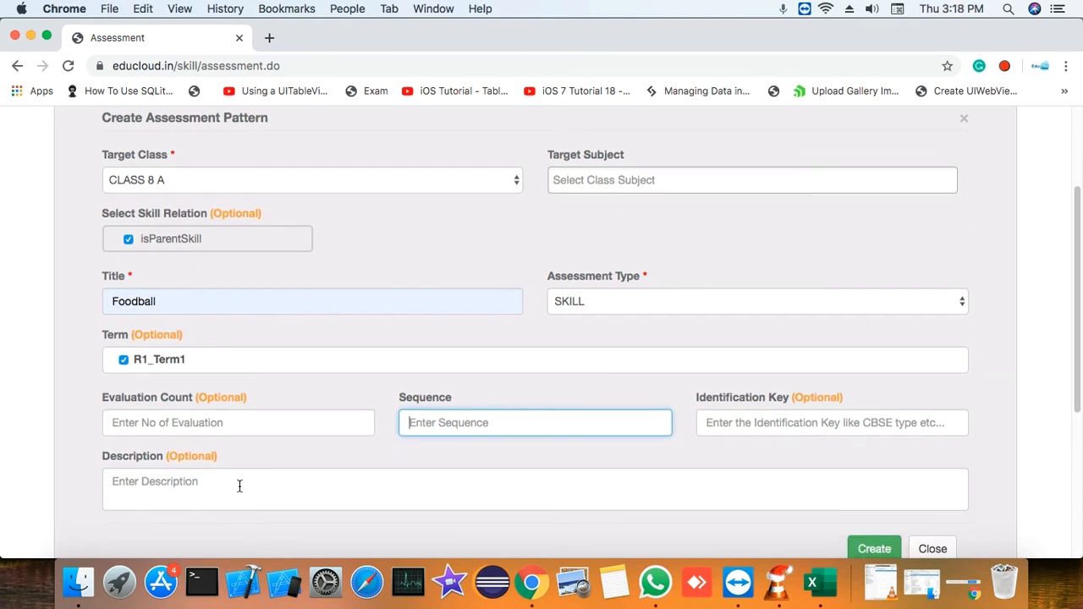
pyautogui.click(297, 482)
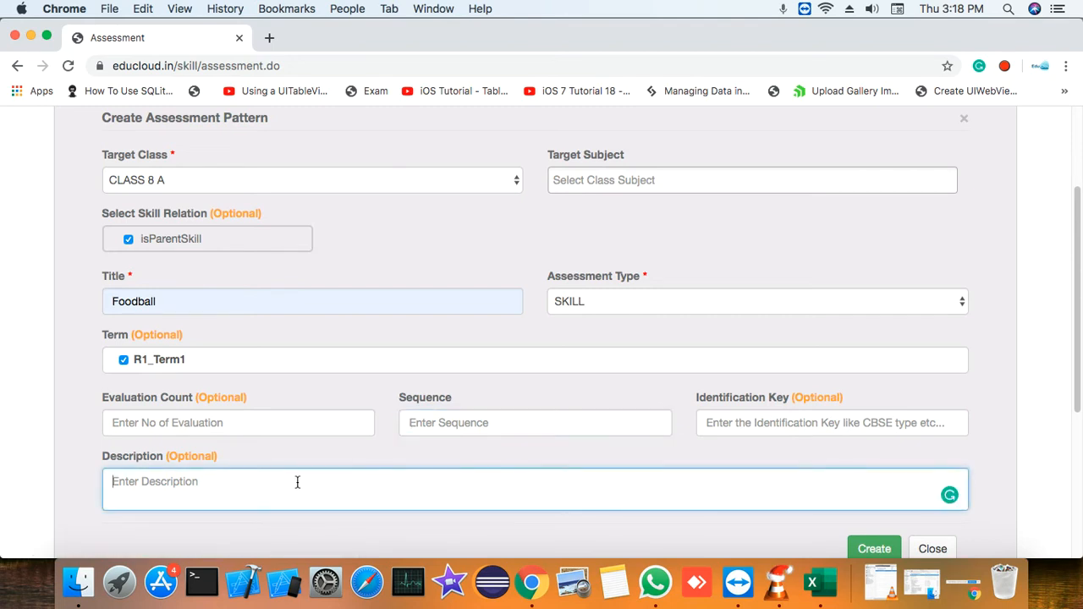
pyautogui.write('Introduction')
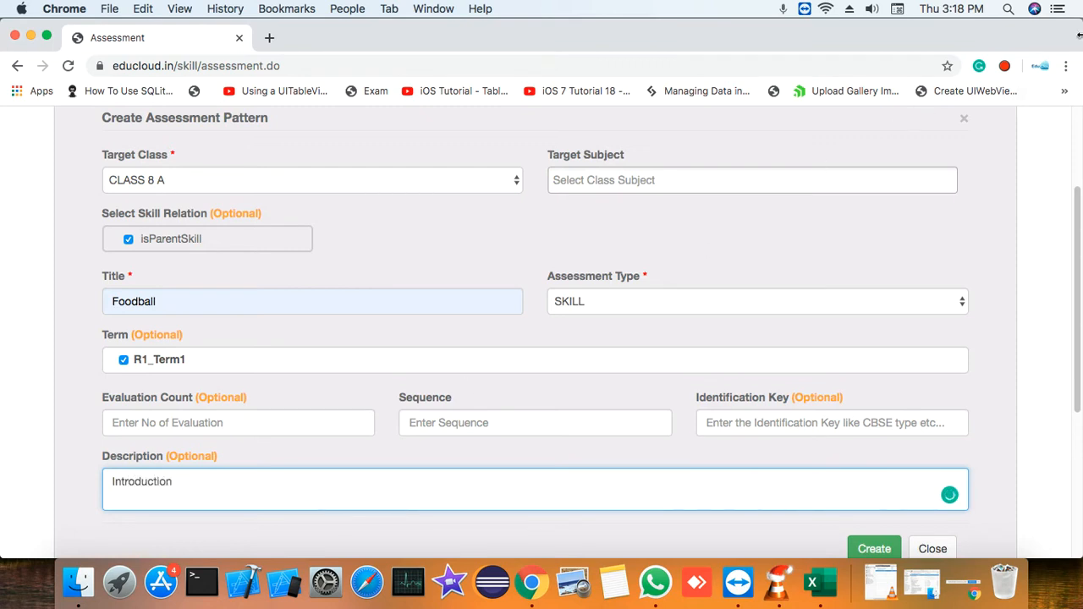
pyautogui.press('BackSpace')
pyautogui.press('BackSpace')
pyautogui.press('BackSpace')
pyautogui.press('BackSpace')
pyautogui.press('BackSpace')
pyautogui.press('BackSpace')
pyautogui.press('BackSpace')
pyautogui.write('duction and game strategies of Football')
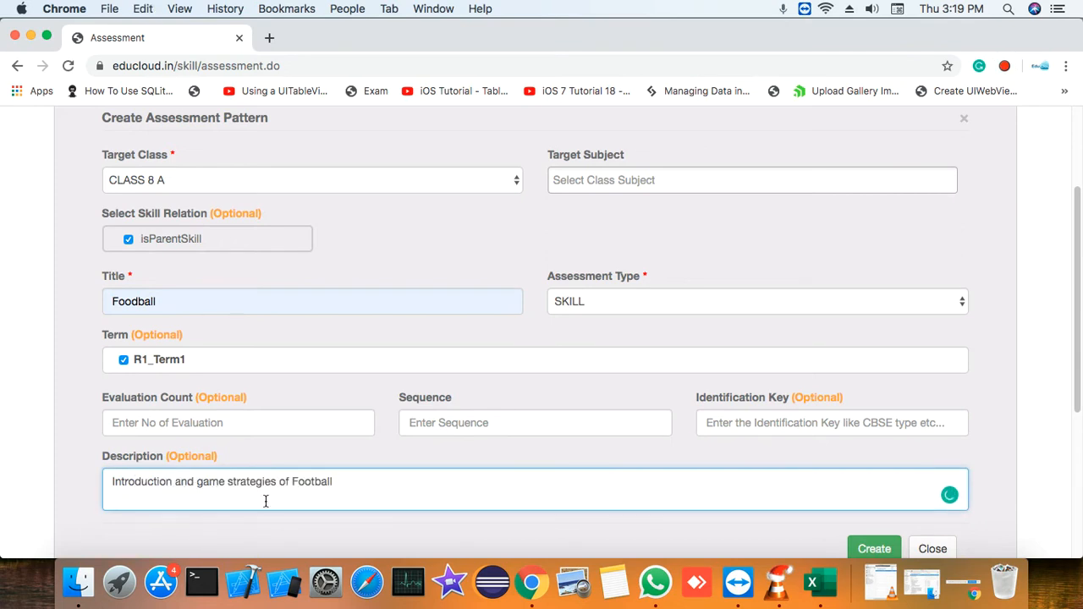
# Create the Foodball assessment and dismiss the confirmation message
pyautogui.scroll(-1, 632, 429)
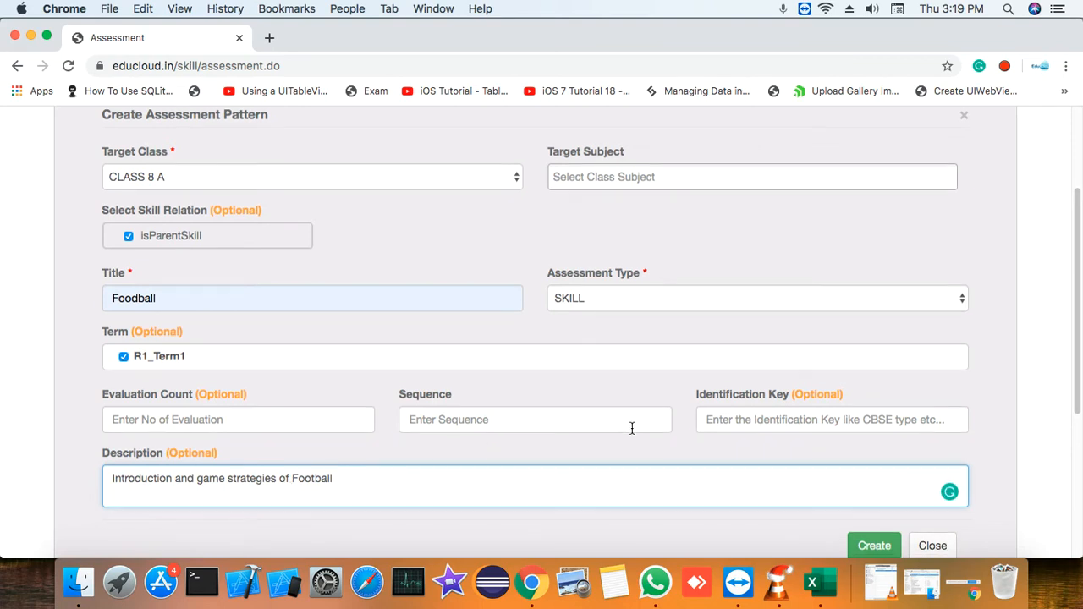
pyautogui.scroll(-1, 632, 429)
pyautogui.click(893, 541)
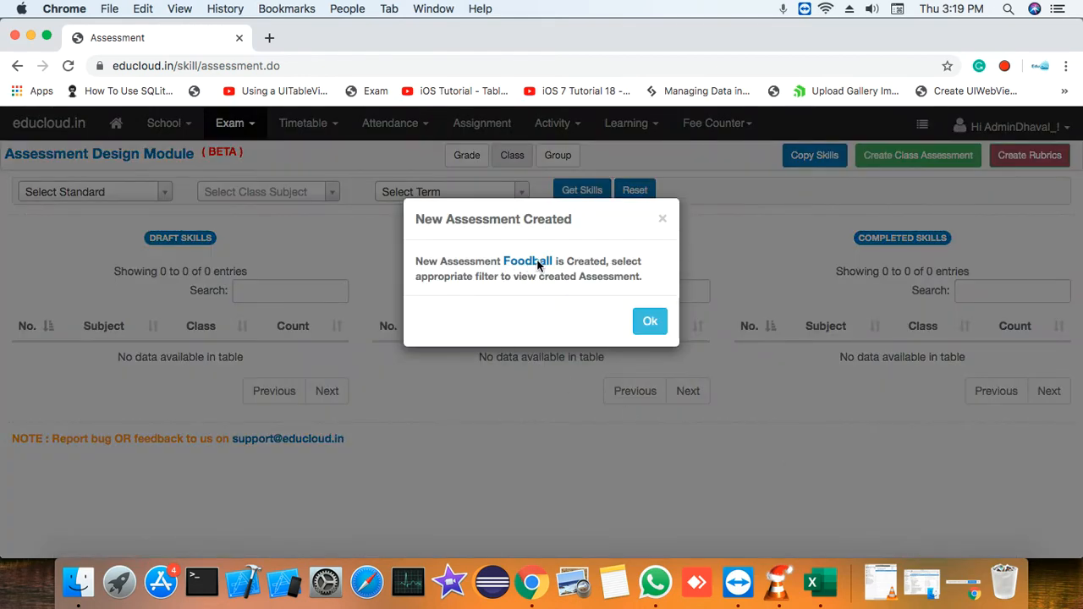
pyautogui.click(650, 323)
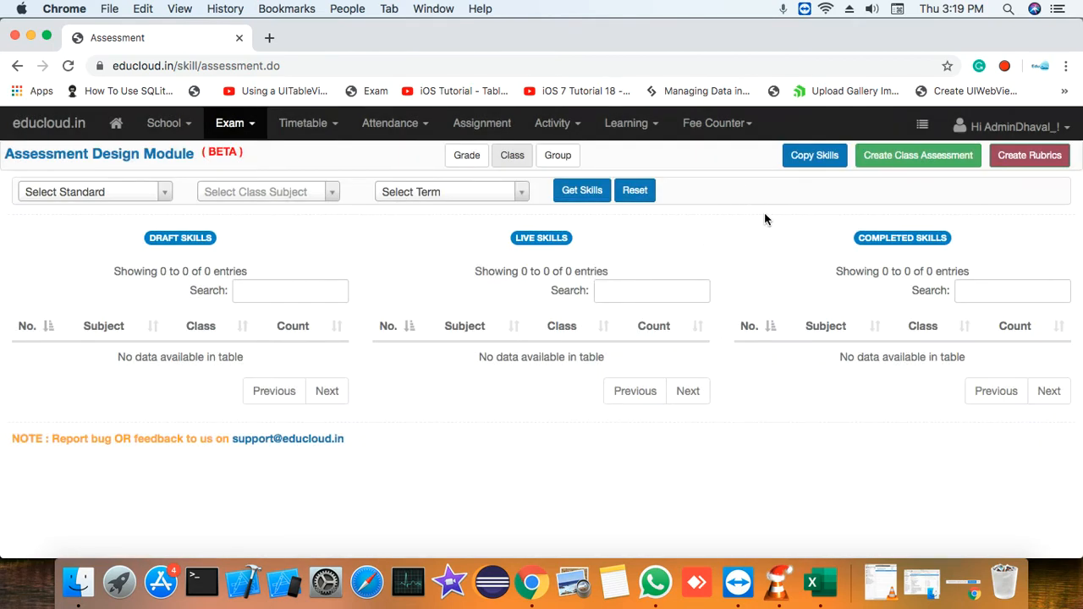
# Start a new class assessment and choose CLASS 8 A as the target class
pyautogui.click(951, 163)
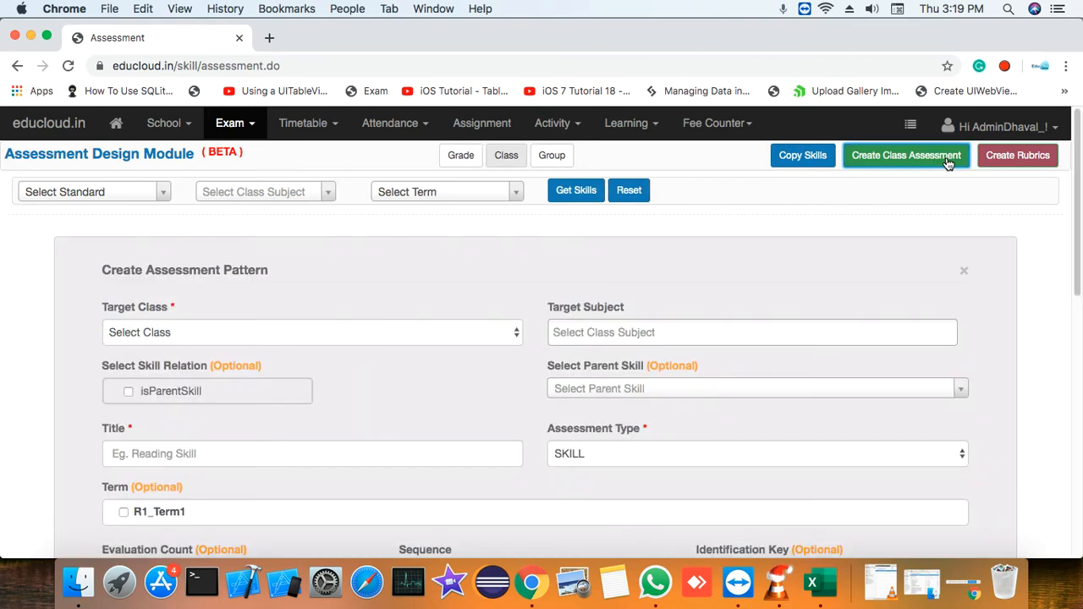
pyautogui.click(456, 334)
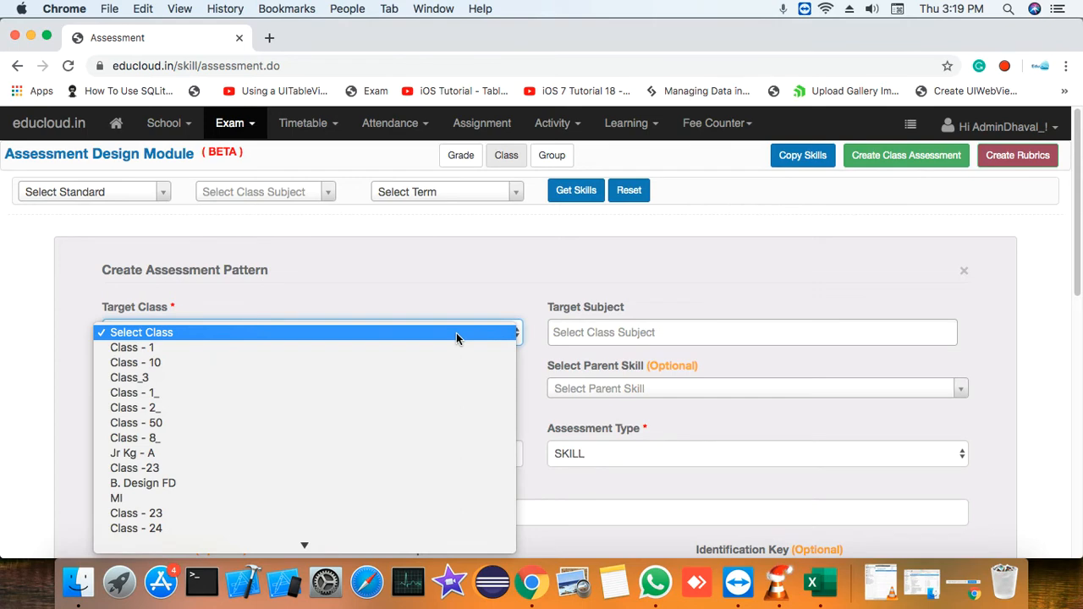
pyautogui.scroll(-3, 432, 347)
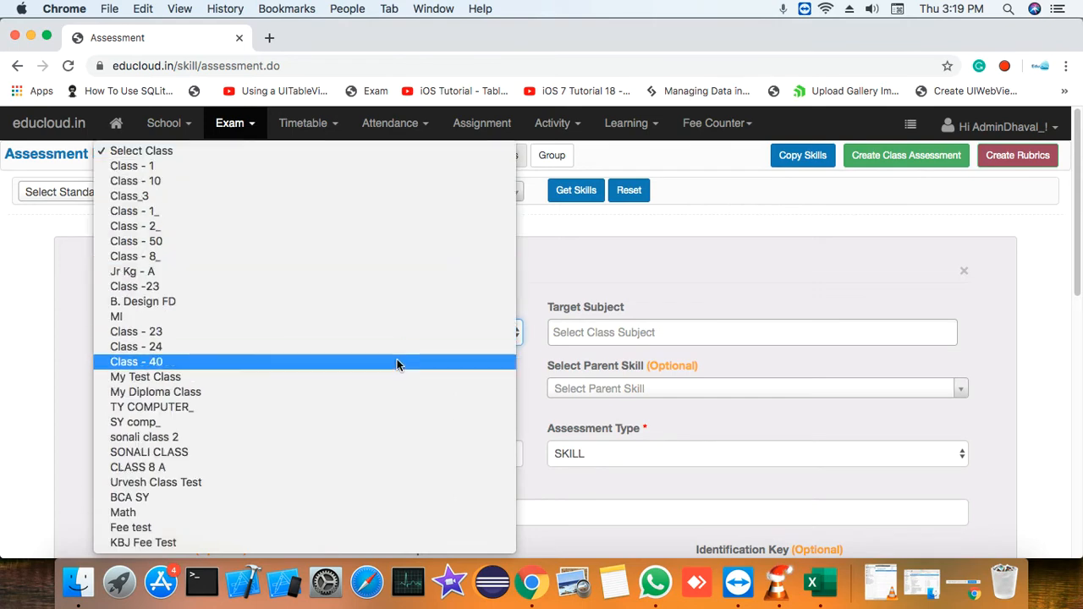
pyautogui.click(281, 467)
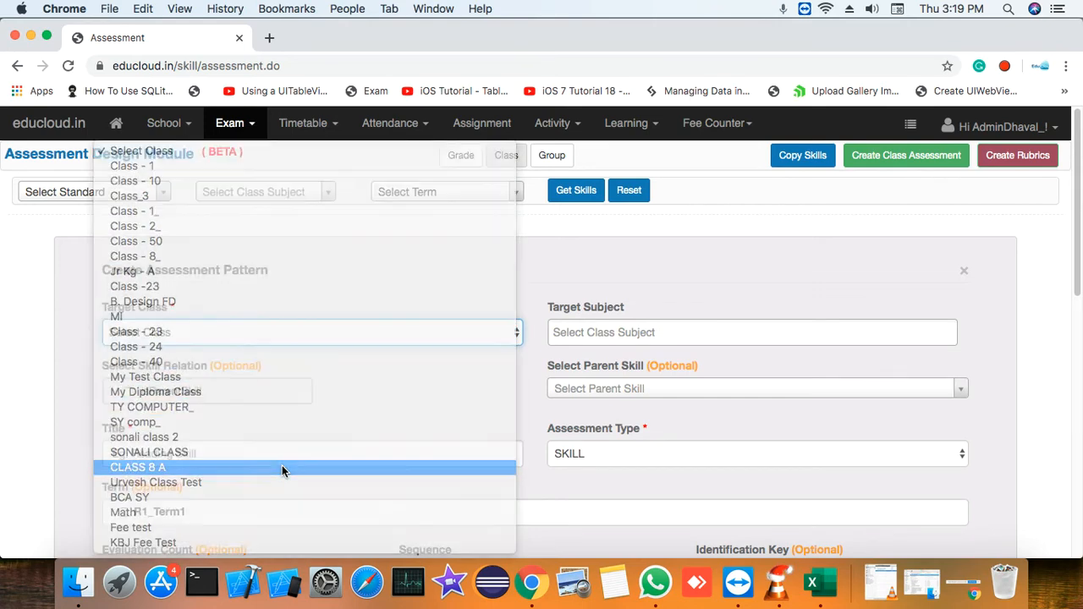
# Assign the last-listed Foodball (CLASS 8 A, R1_Term1) as the parent skill of the new assessment
pyautogui.click(628, 394)
pyautogui.scroll(-5, 666, 359)
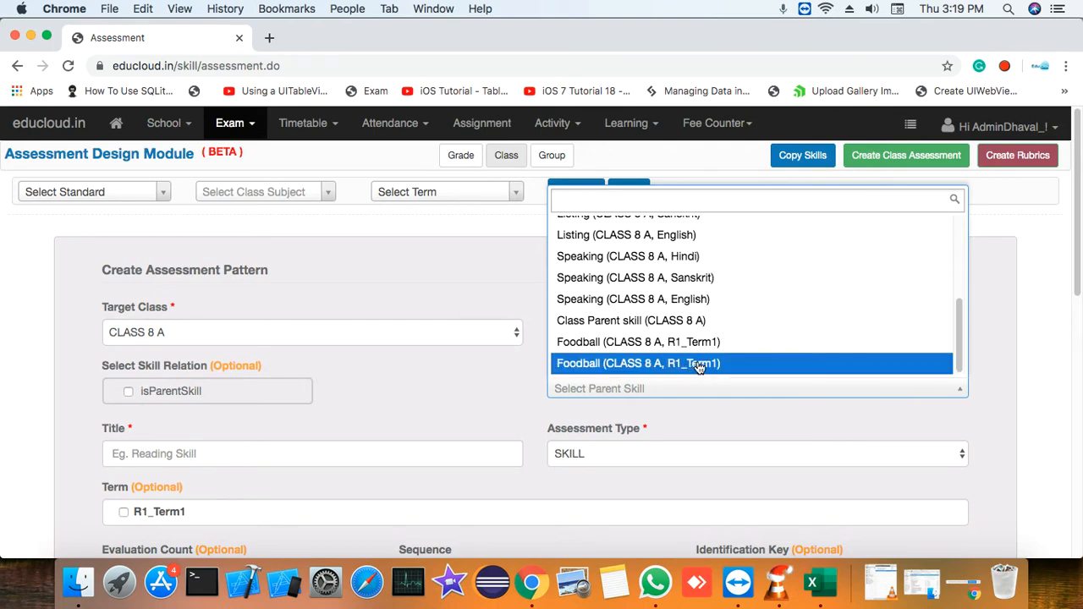
pyautogui.click(699, 367)
# Title the new child assessment Chest Pass
pyautogui.scroll(-3, 483, 383)
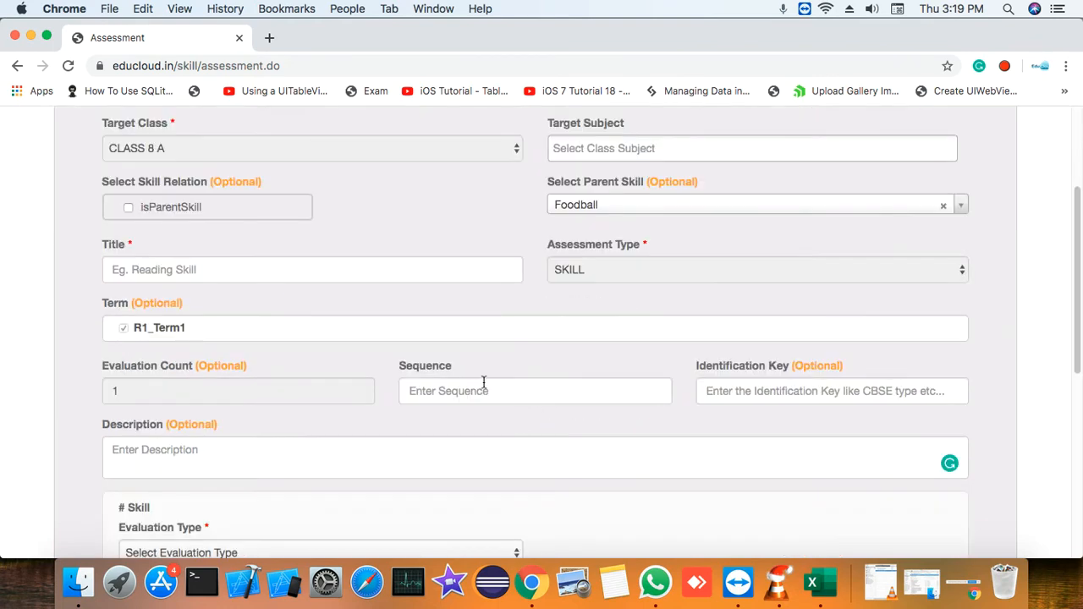
pyautogui.click(278, 268)
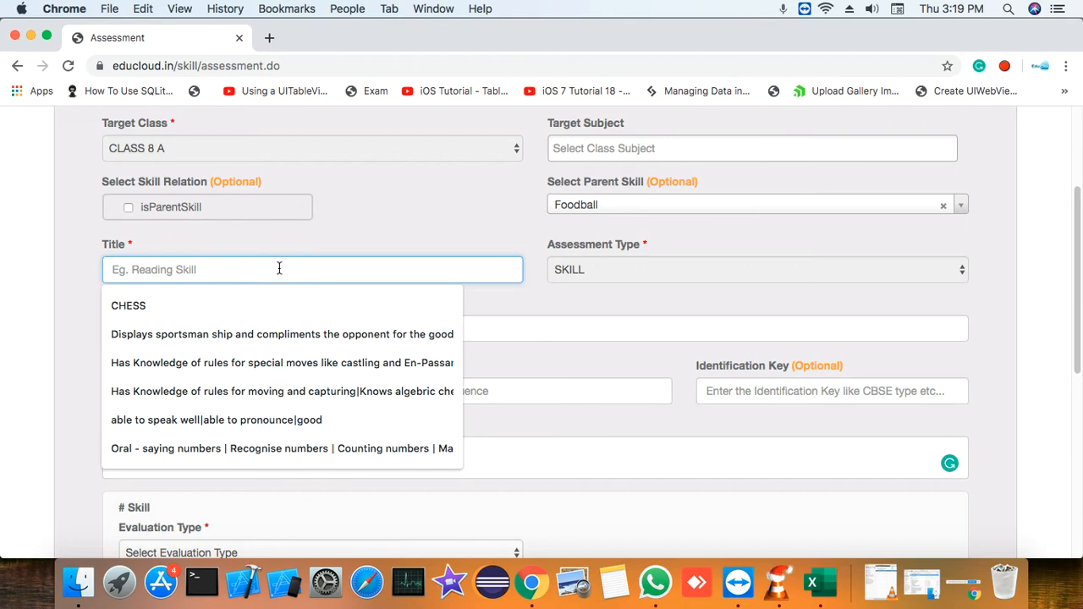
pyautogui.click(403, 222)
pyautogui.click(355, 270)
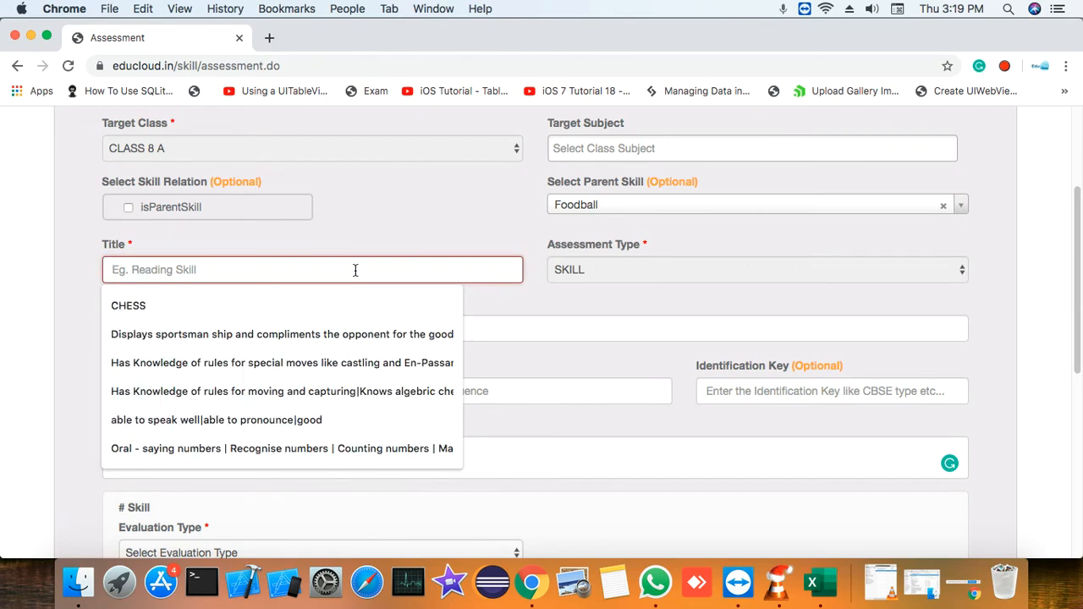
pyautogui.write('Ches')
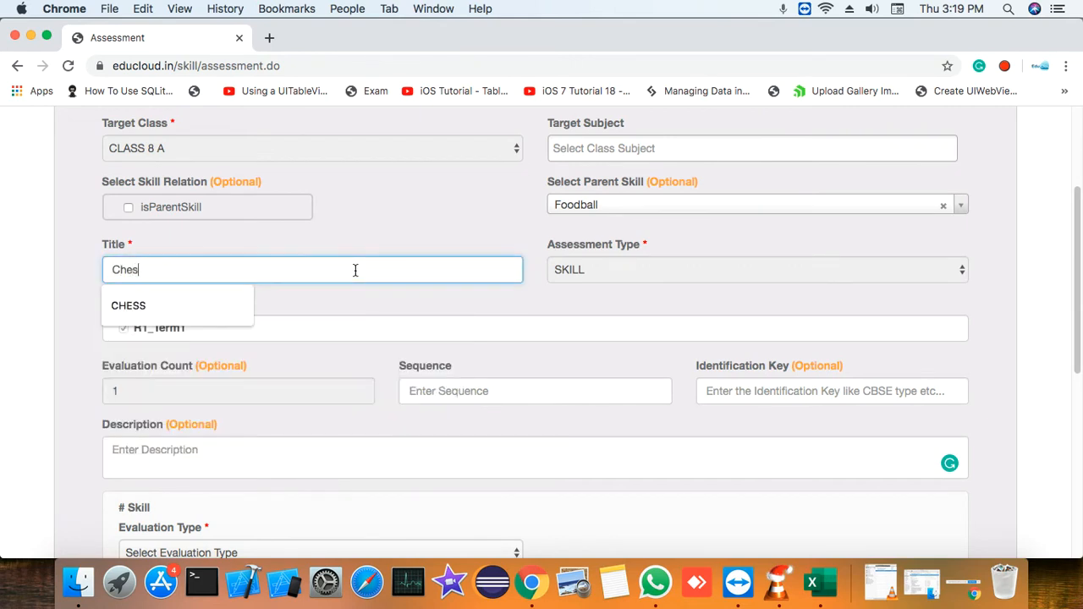
pyautogui.write('t ')
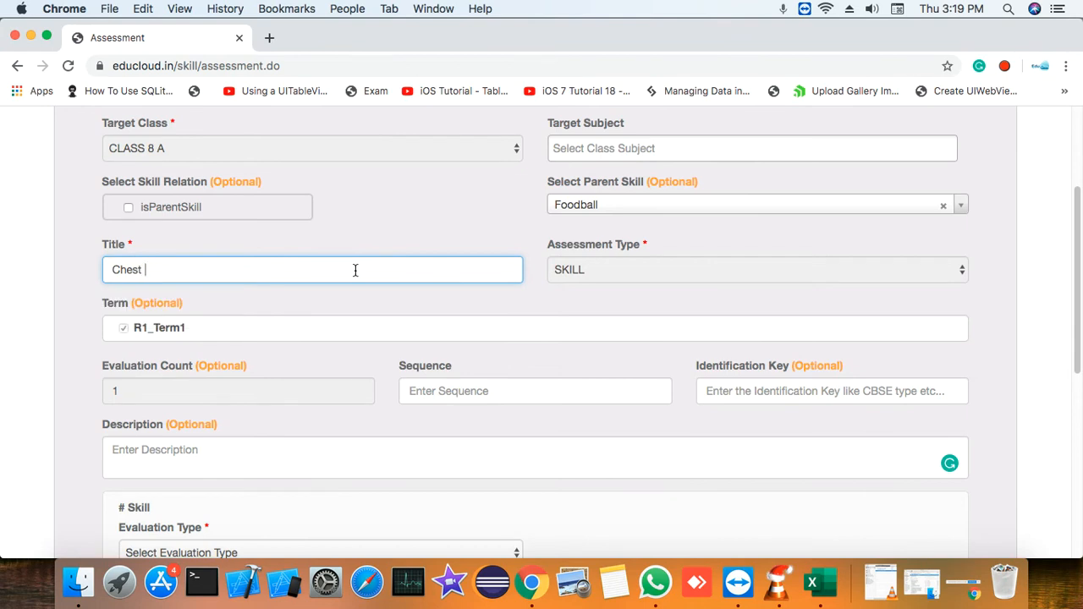
pyautogui.write('Pass')
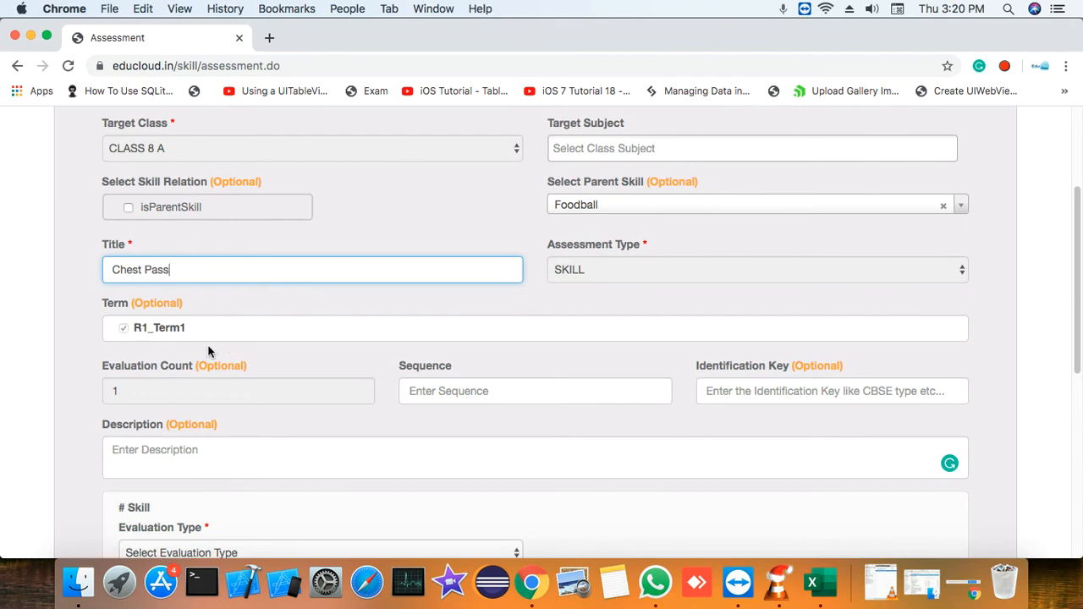
# Paste the copied description of a correct chest pass, from stepping toward the receiver to the ball reaching the chest area, into the assessment
pyautogui.scroll(-1, 170, 343)
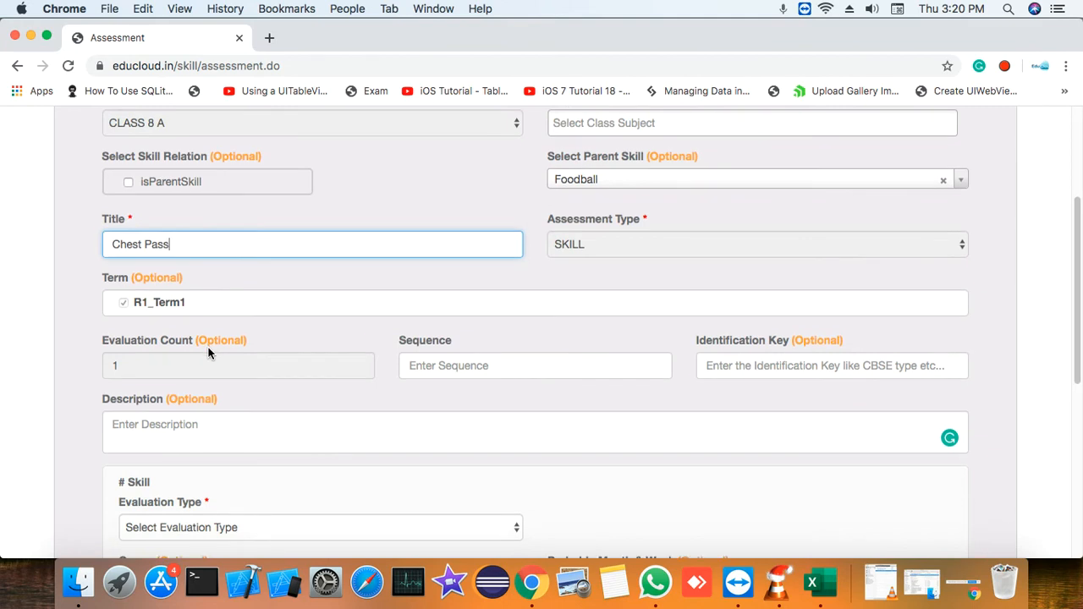
pyautogui.scroll(-3, 209, 353)
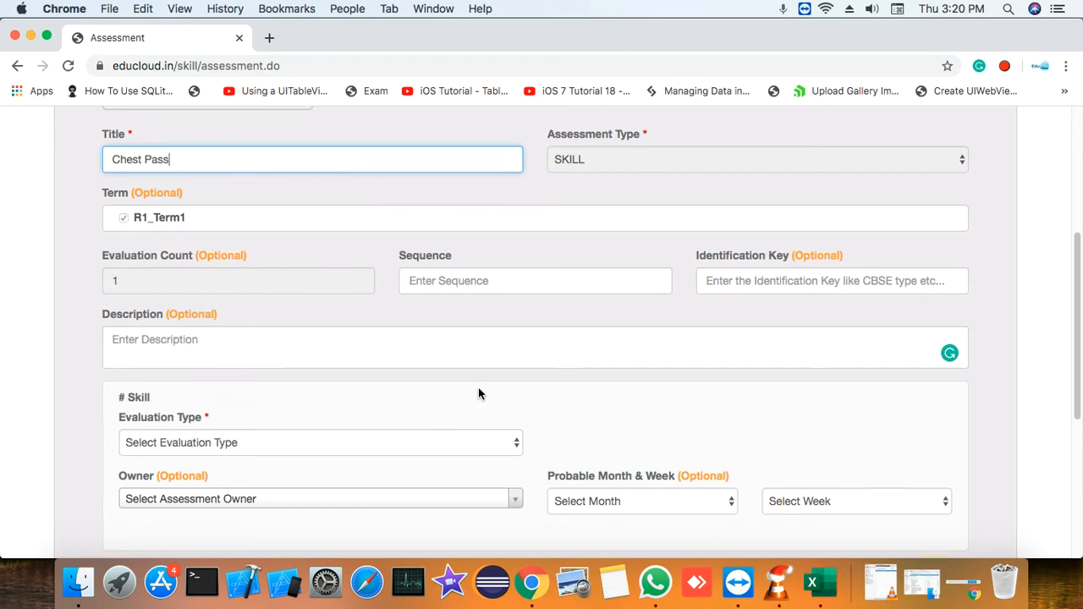
pyautogui.click(1005, 67)
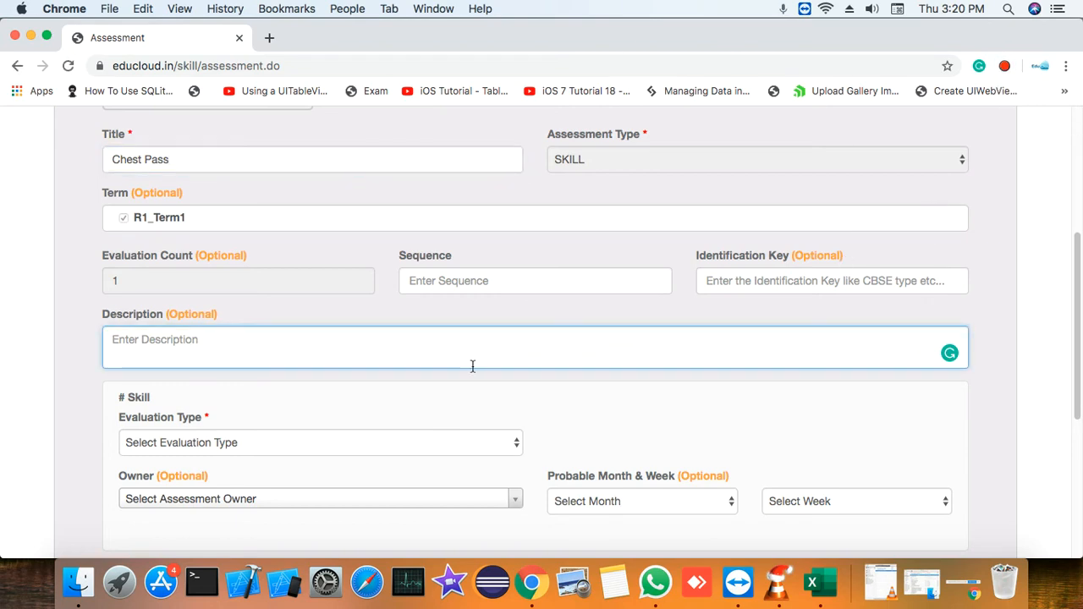
pyautogui.write('Student is stepping toward the person he or she is passing to correctly. He or she is pushing the ball from the chest toward the other person and finishing with palms out. Ball is reaching the other person in the chest area.')
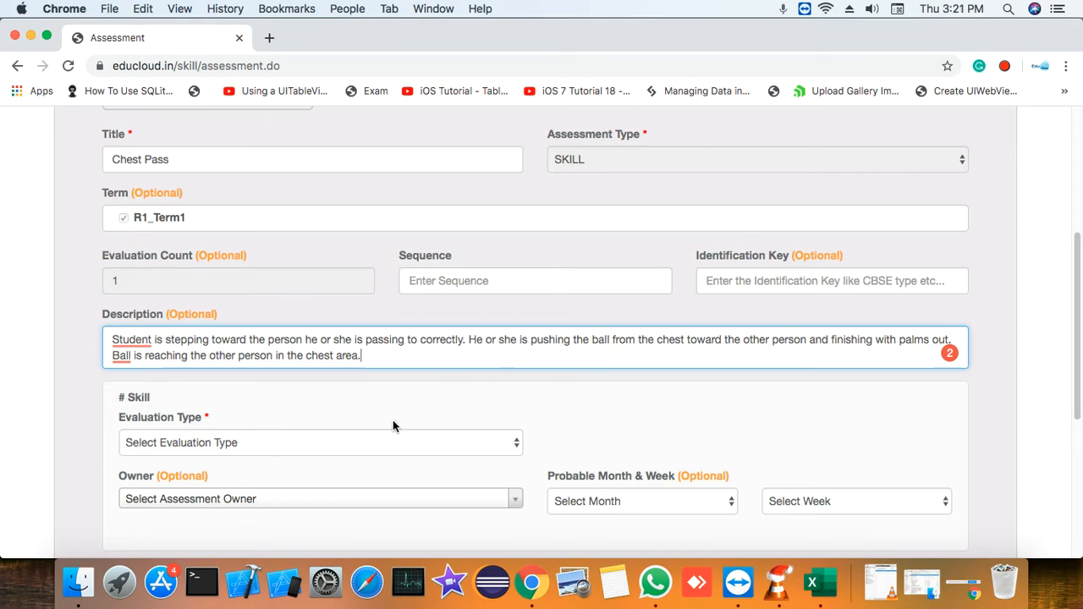
# Set the skill's evaluation type to NUMERIC with a maximum value of 10
pyautogui.click(378, 441)
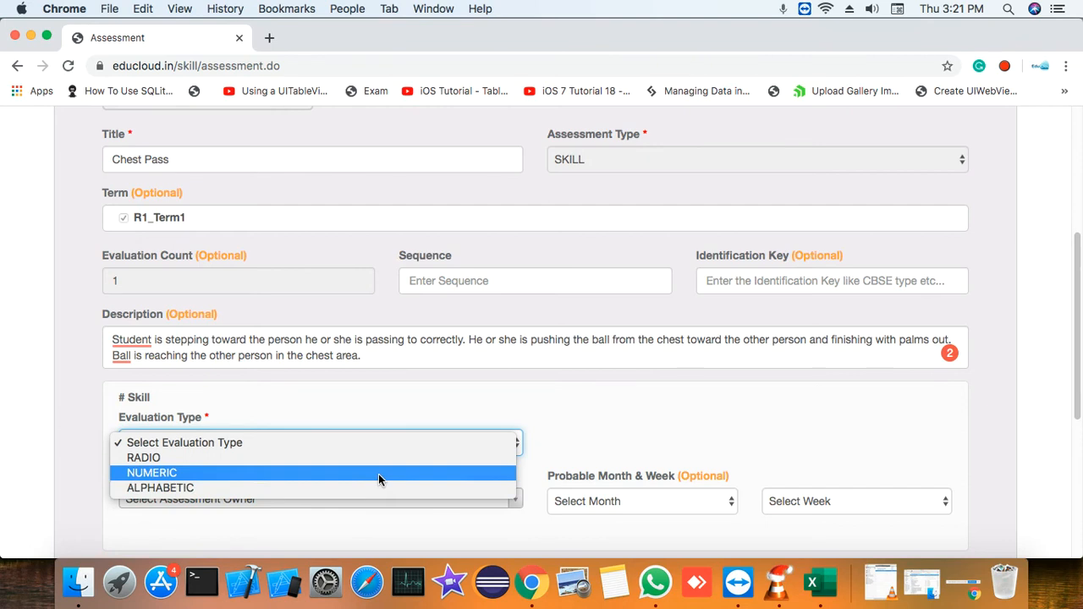
pyautogui.click(378, 474)
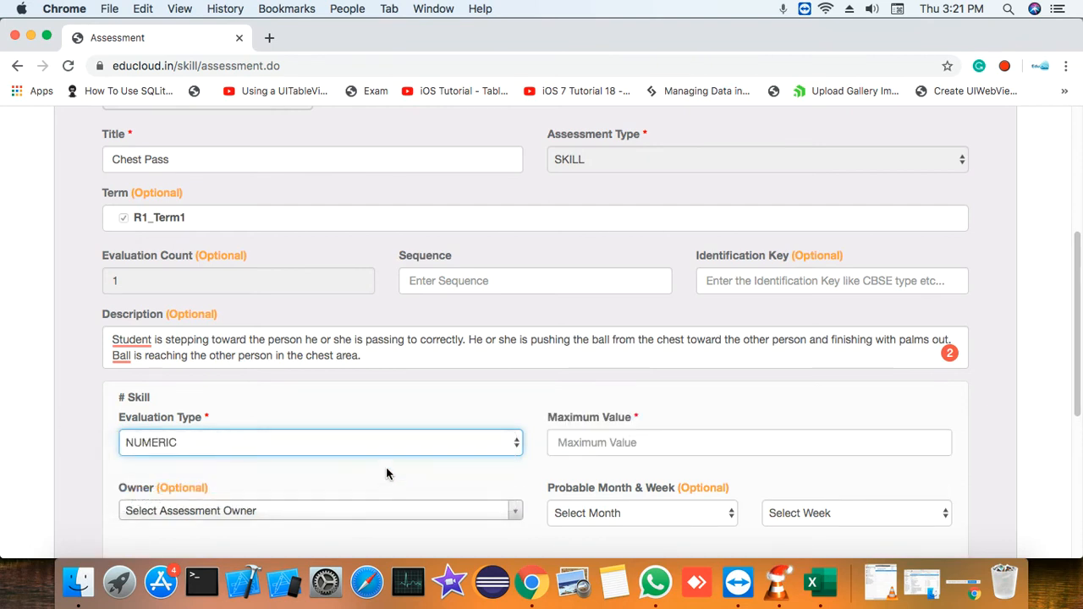
pyautogui.click(666, 444)
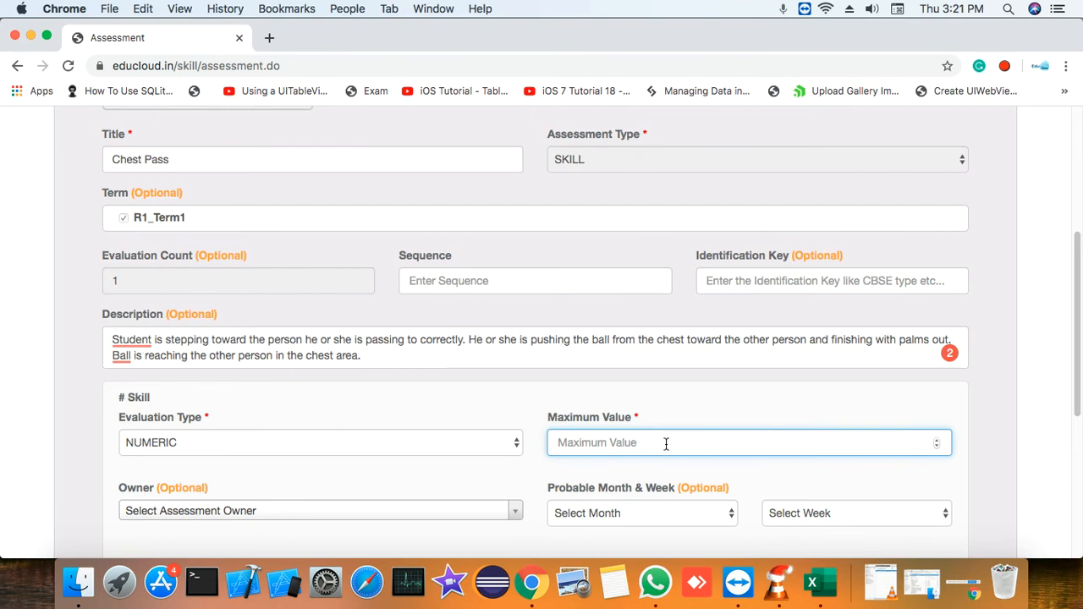
pyautogui.write('10')
# Leave the assessment owner unselected and set the probable month to August and the week to 3
pyautogui.scroll(-1, 454, 458)
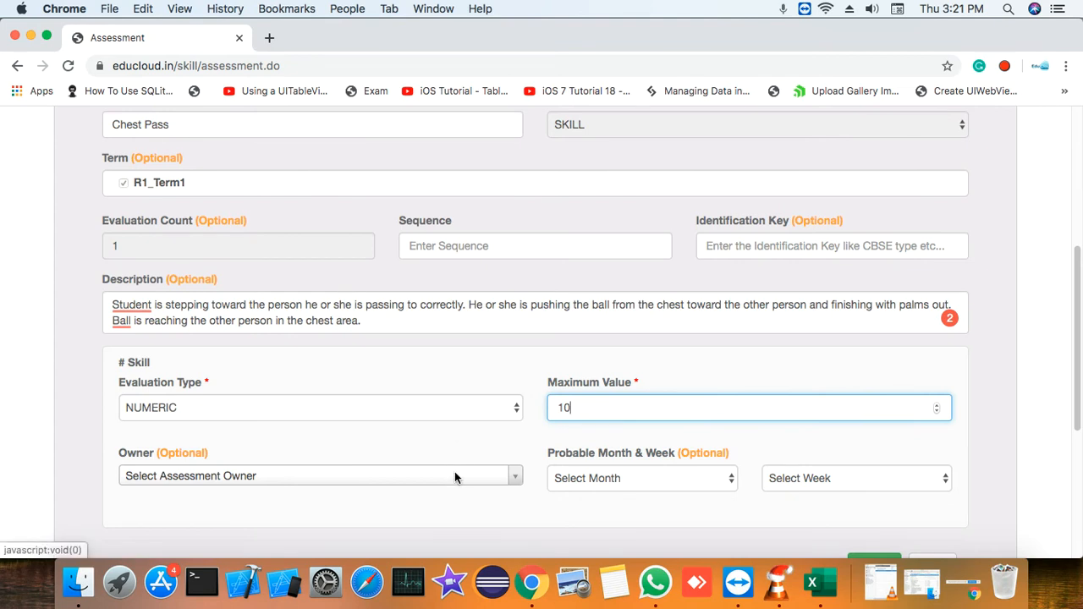
pyautogui.click(455, 474)
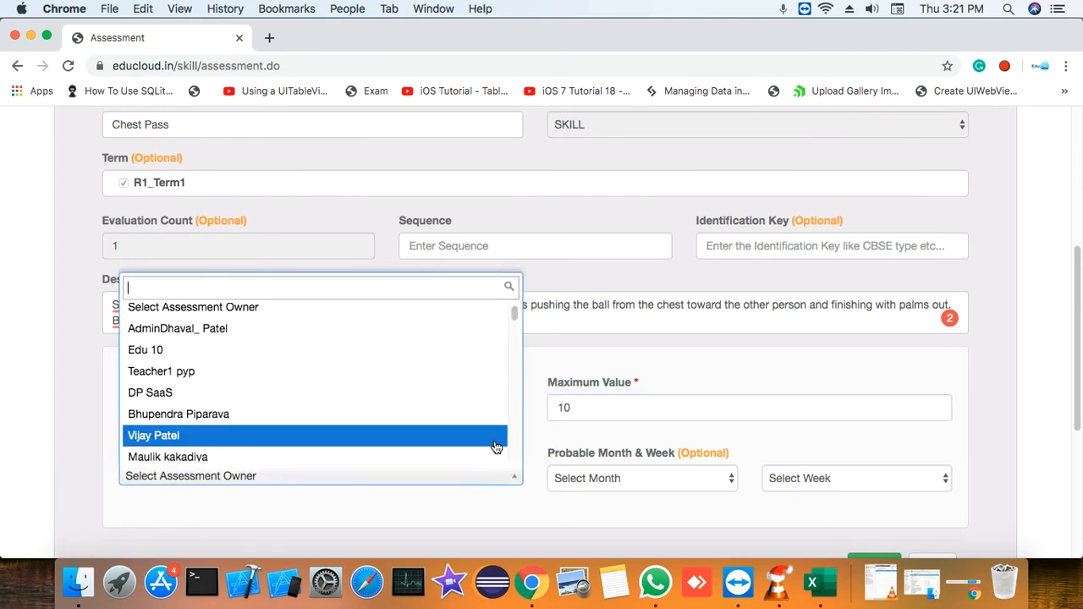
pyautogui.click(542, 427)
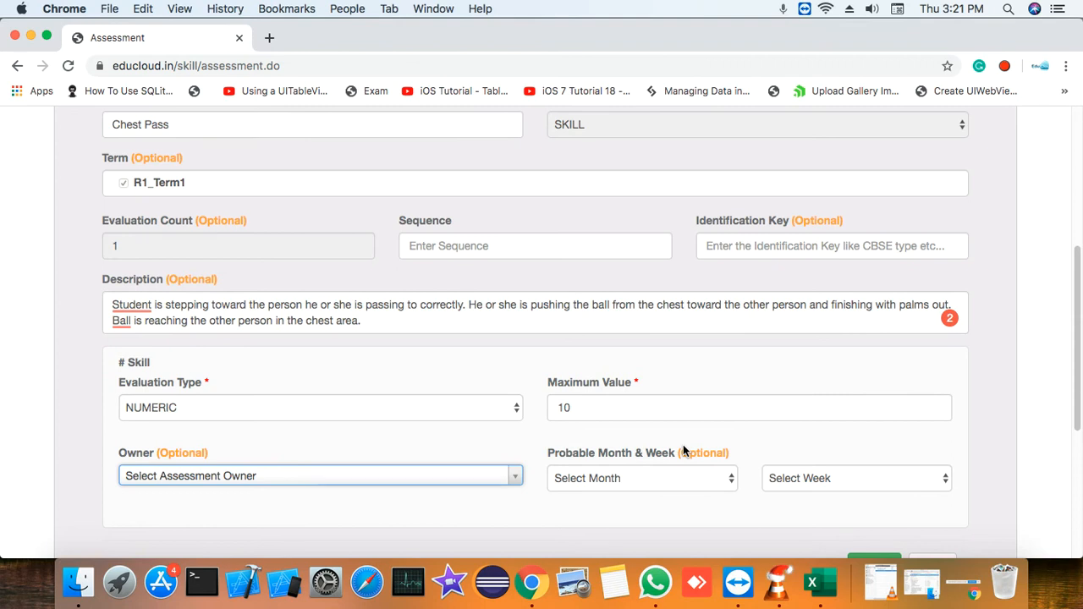
pyautogui.click(677, 479)
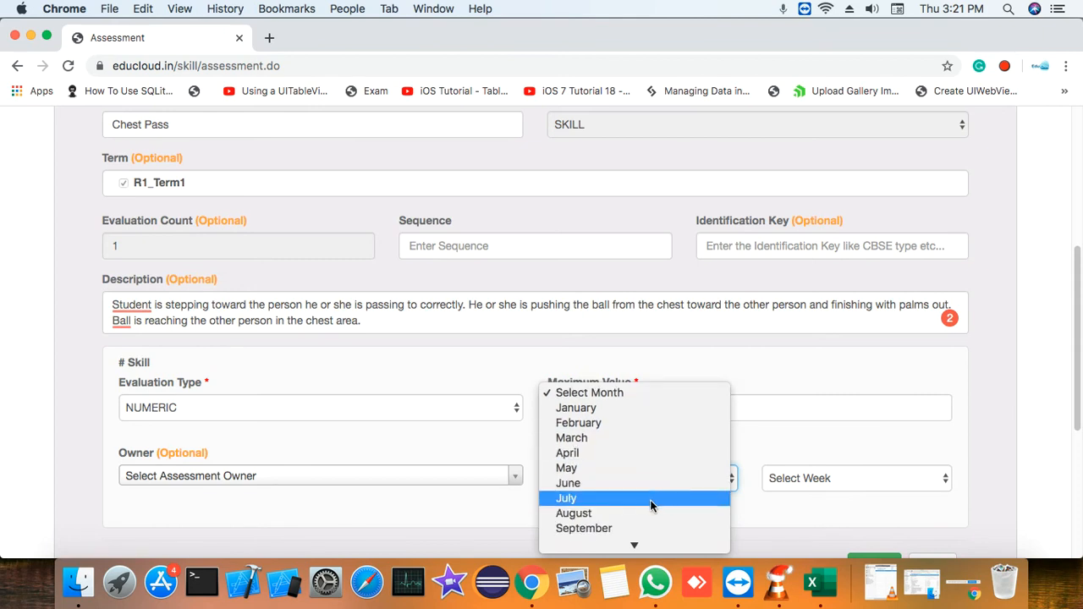
pyautogui.click(648, 509)
pyautogui.click(891, 479)
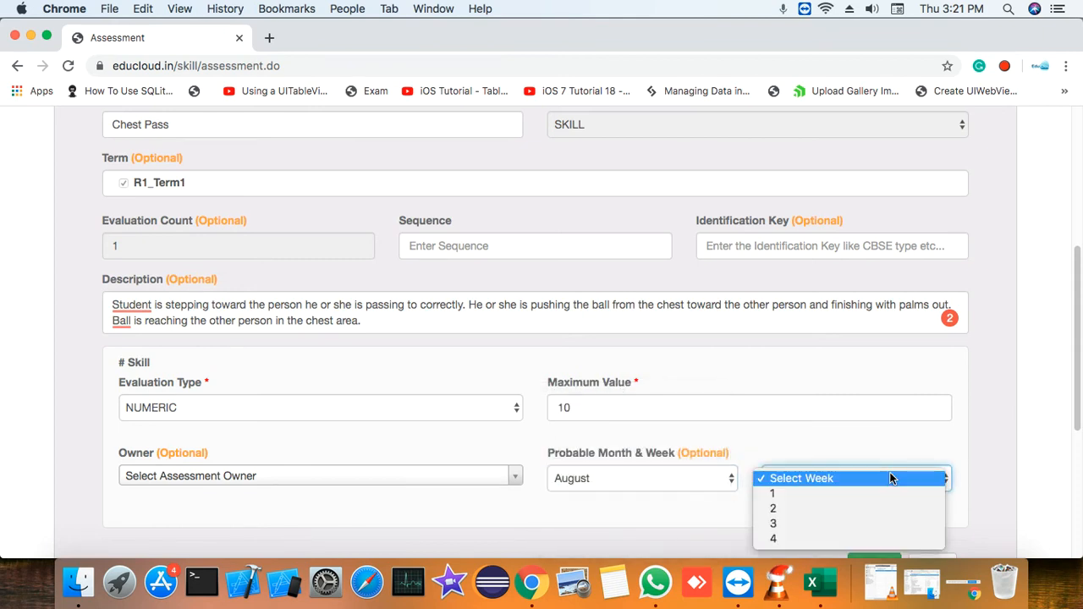
pyautogui.click(862, 524)
# Create the Chest Pass assessment and dismiss the confirmation message
pyautogui.scroll(-2, 674, 415)
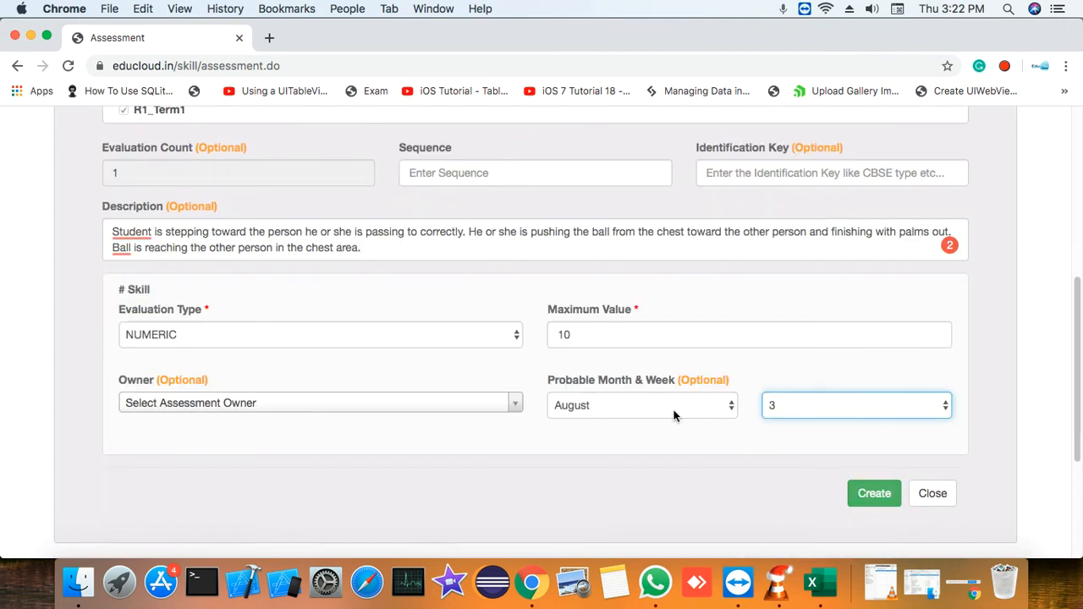
pyautogui.click(874, 495)
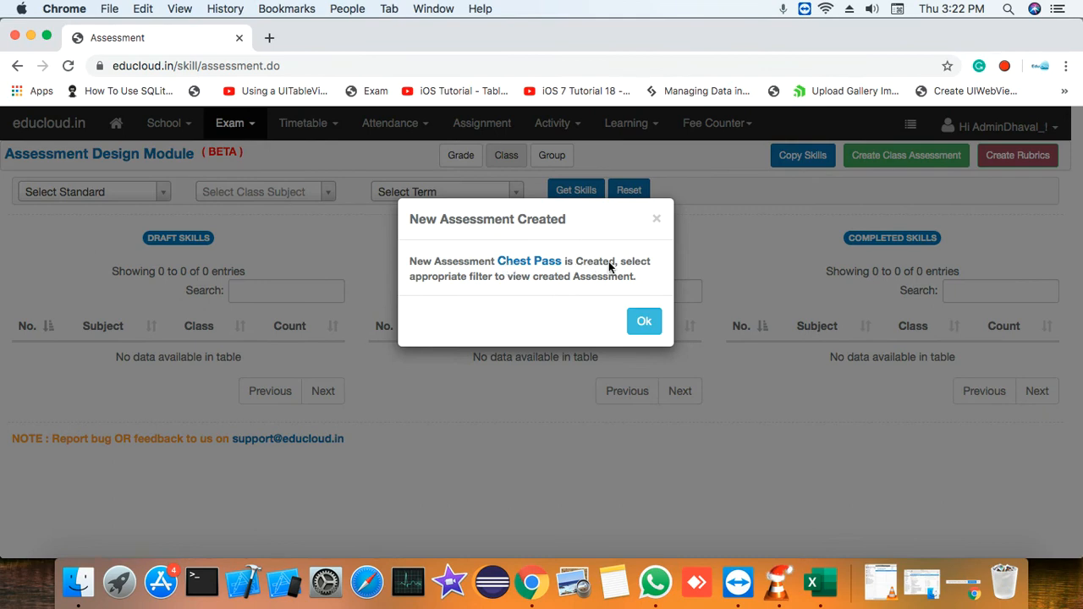
pyautogui.click(648, 323)
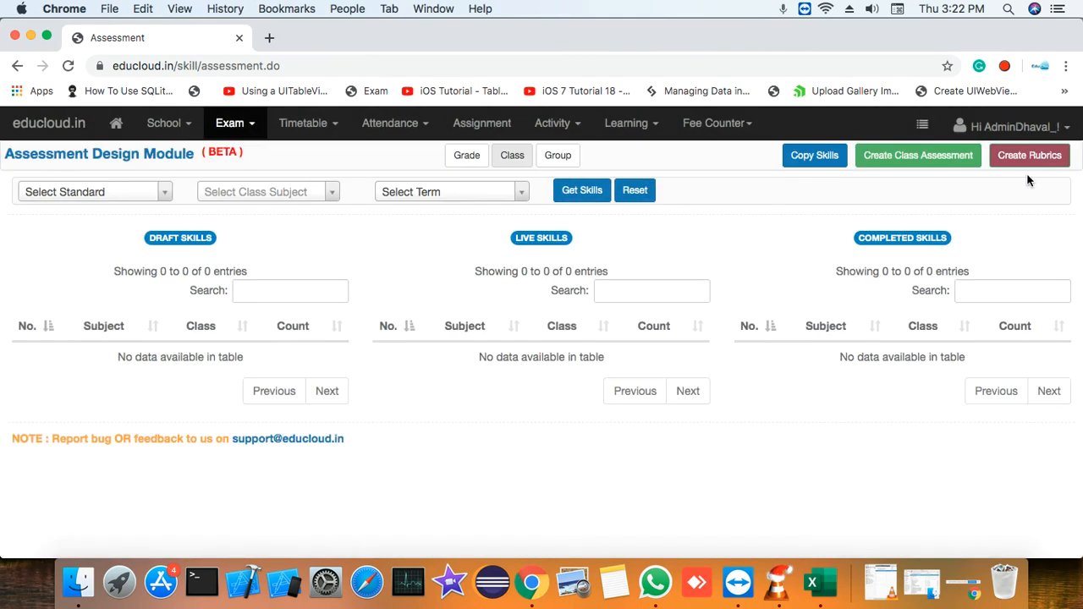
# Filter the assessments by the standard CLASS 8 A and load its skills
pyautogui.click(76, 193)
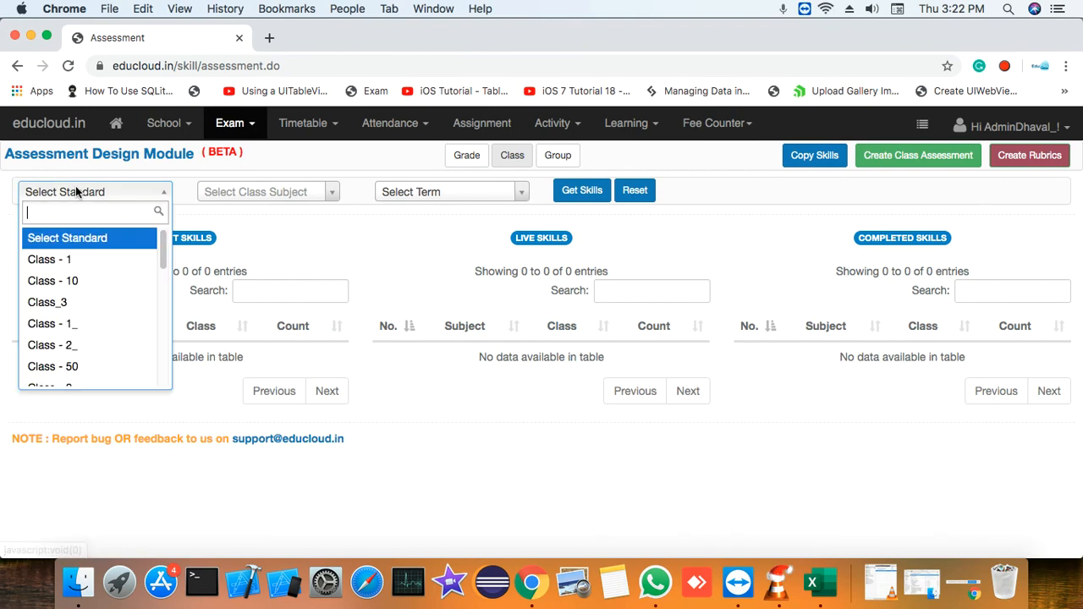
pyautogui.scroll(-5, 121, 265)
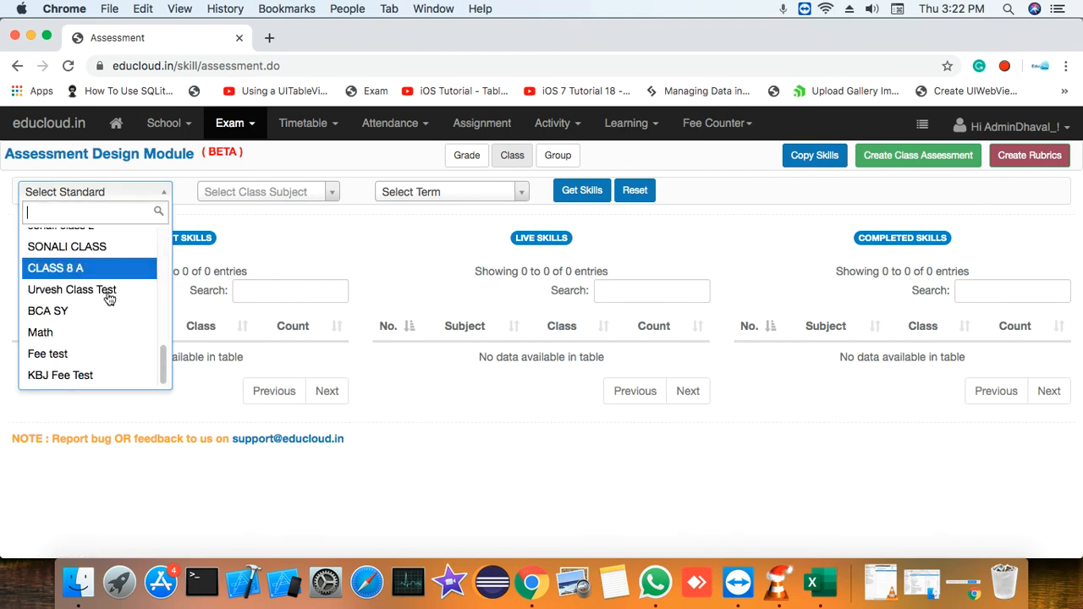
pyautogui.click(110, 267)
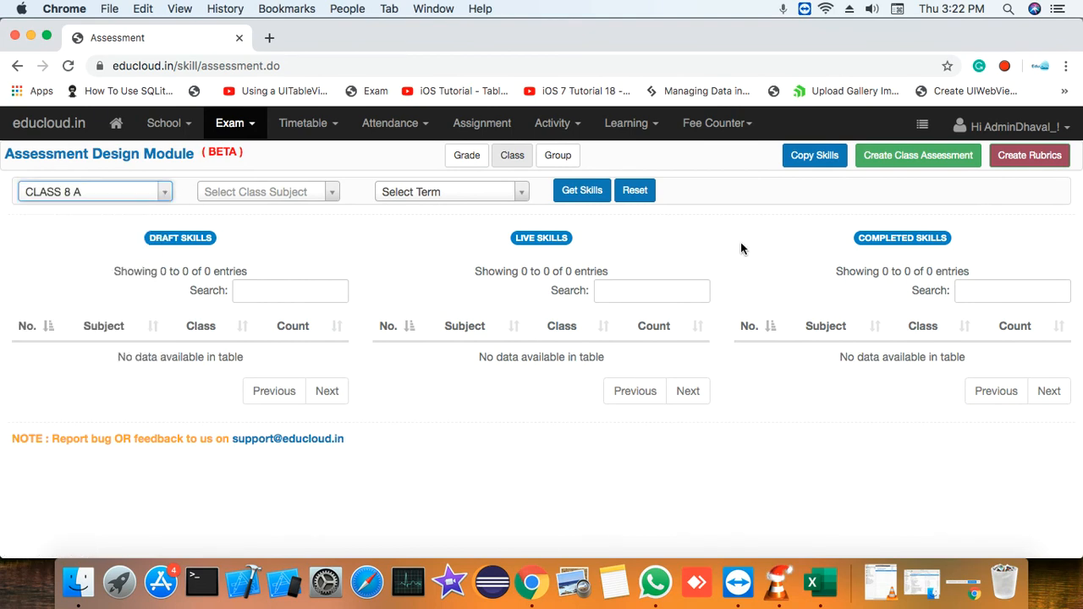
pyautogui.click(586, 198)
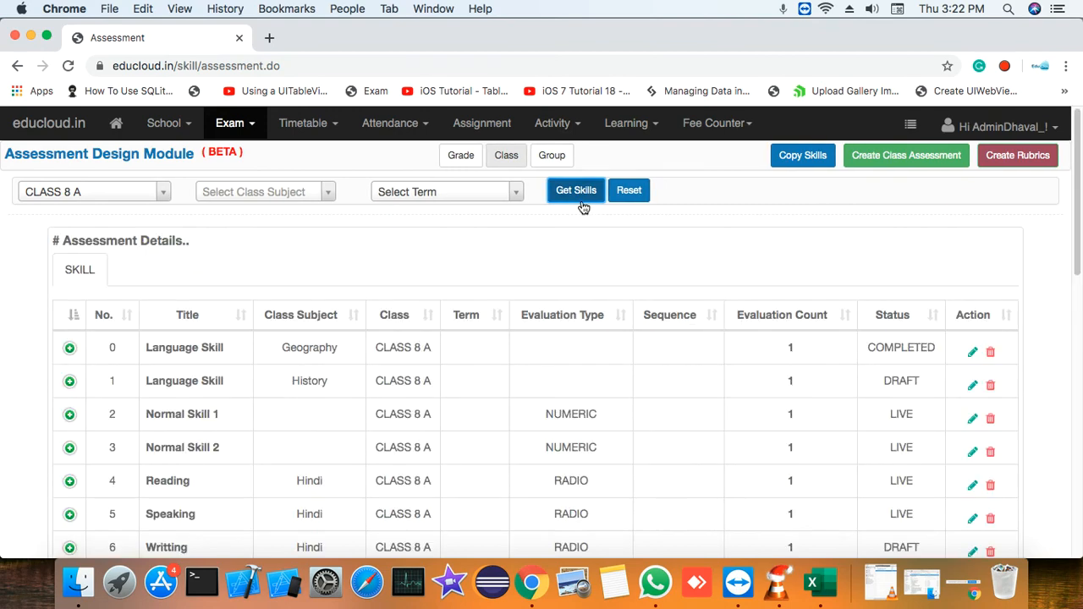
# Expand the last Foodball parent skill in the assessment list and examine its child skills
pyautogui.scroll(-10, 116, 394)
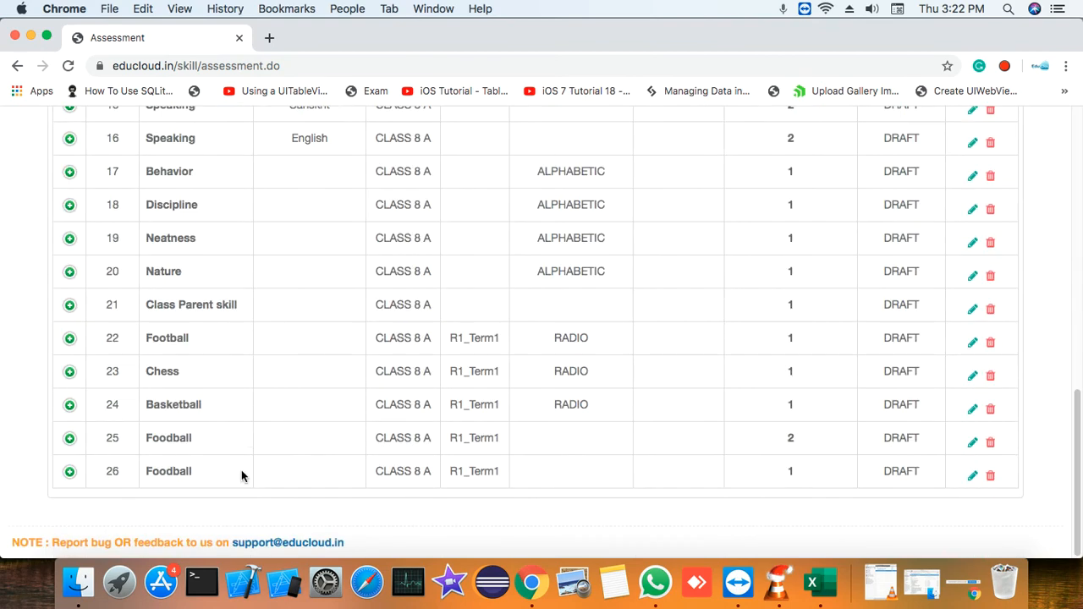
pyautogui.doubleClick(149, 471)
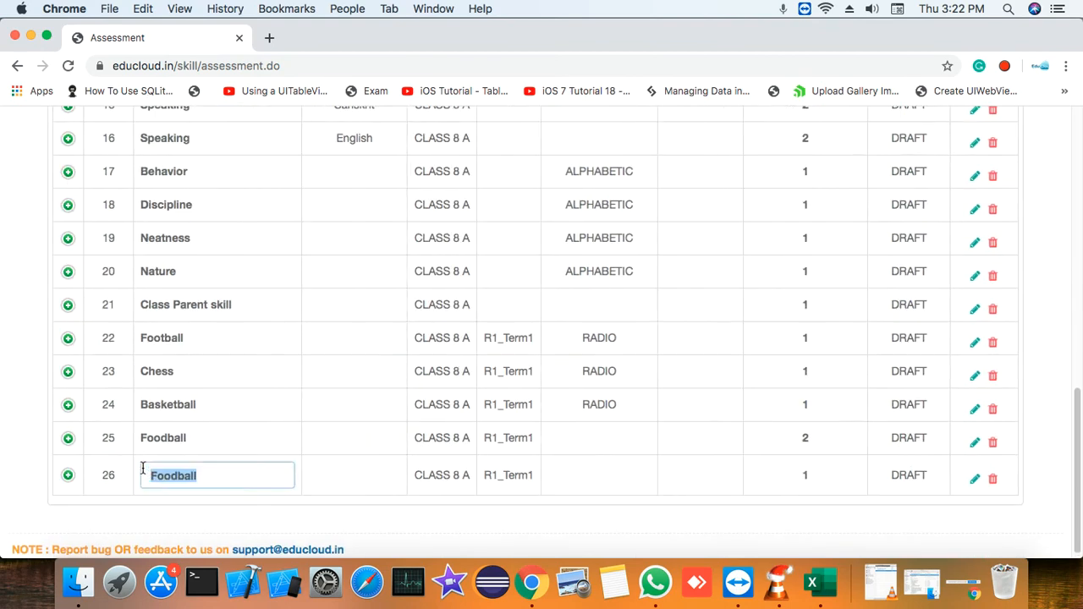
pyautogui.click(68, 478)
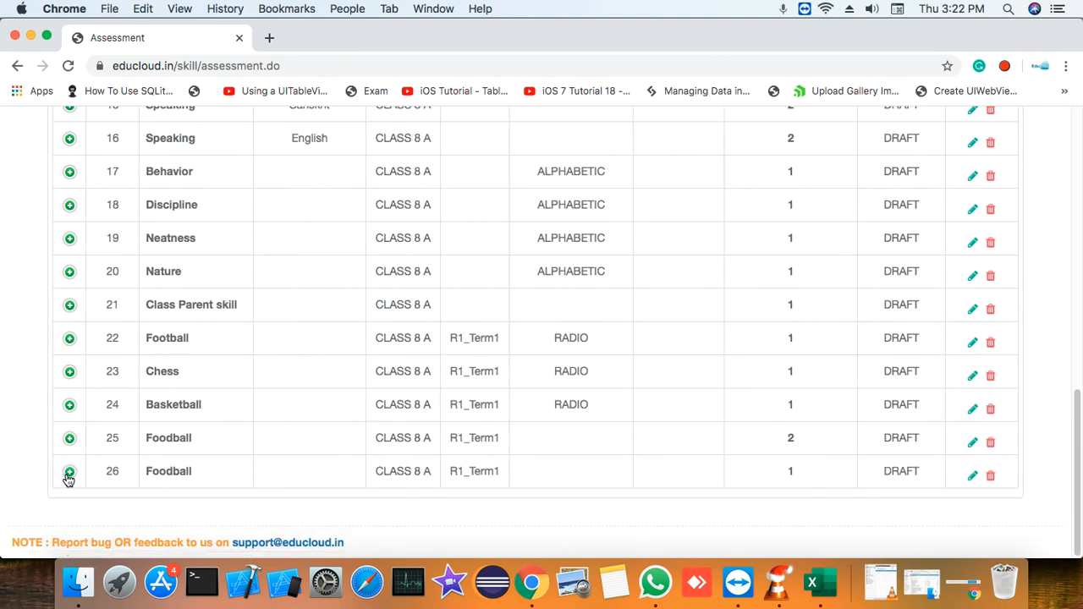
pyautogui.click(70, 477)
pyautogui.scroll(-3, 235, 454)
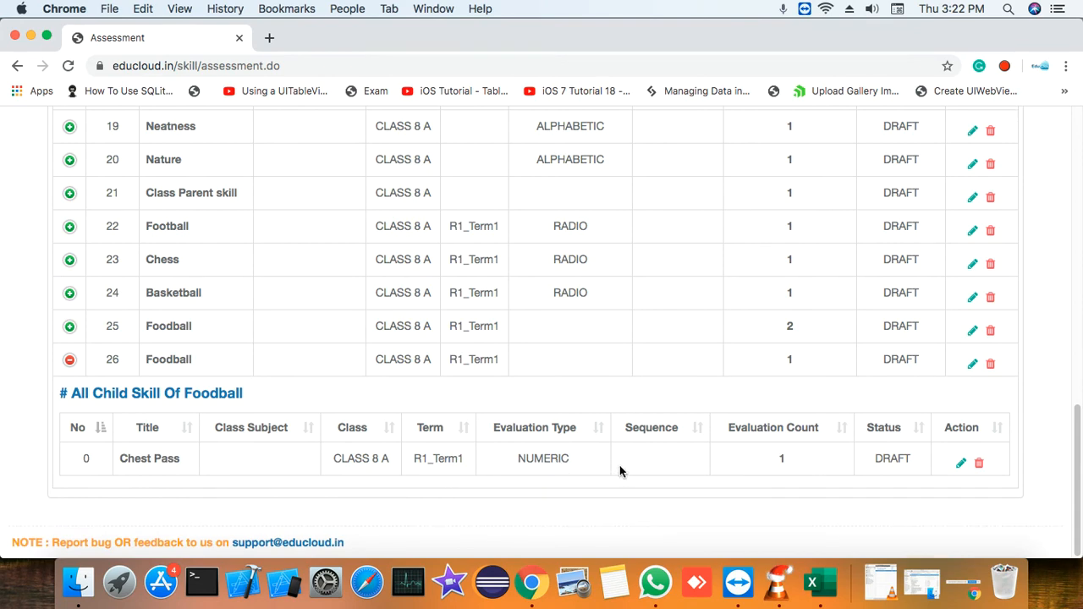
pyautogui.scroll(10, 626, 475)
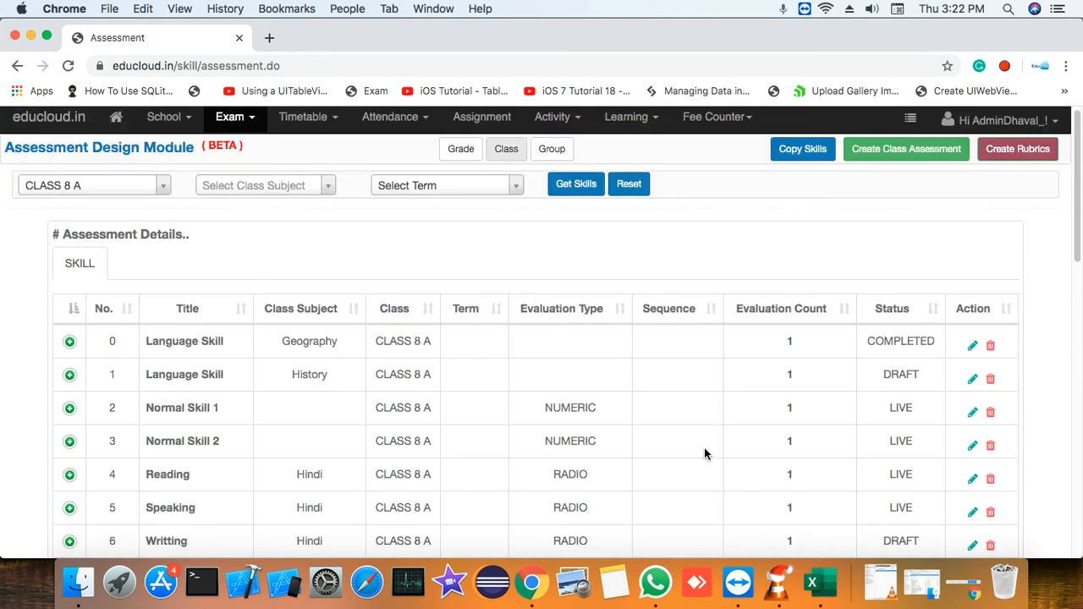
# Start a new class assessment and set its target class to CLASS 8 A
pyautogui.click(922, 153)
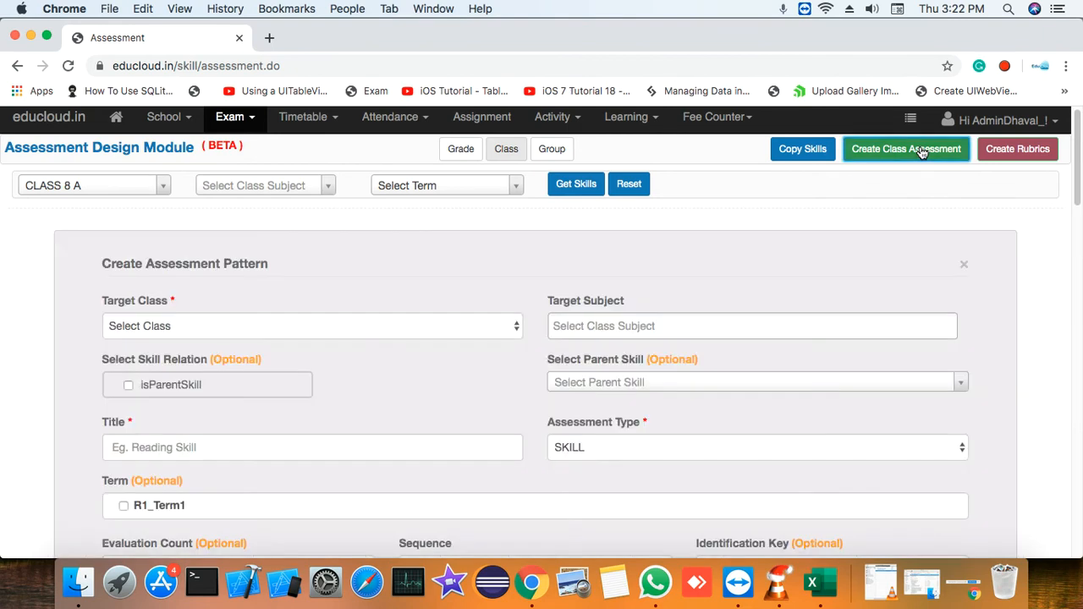
pyautogui.click(465, 320)
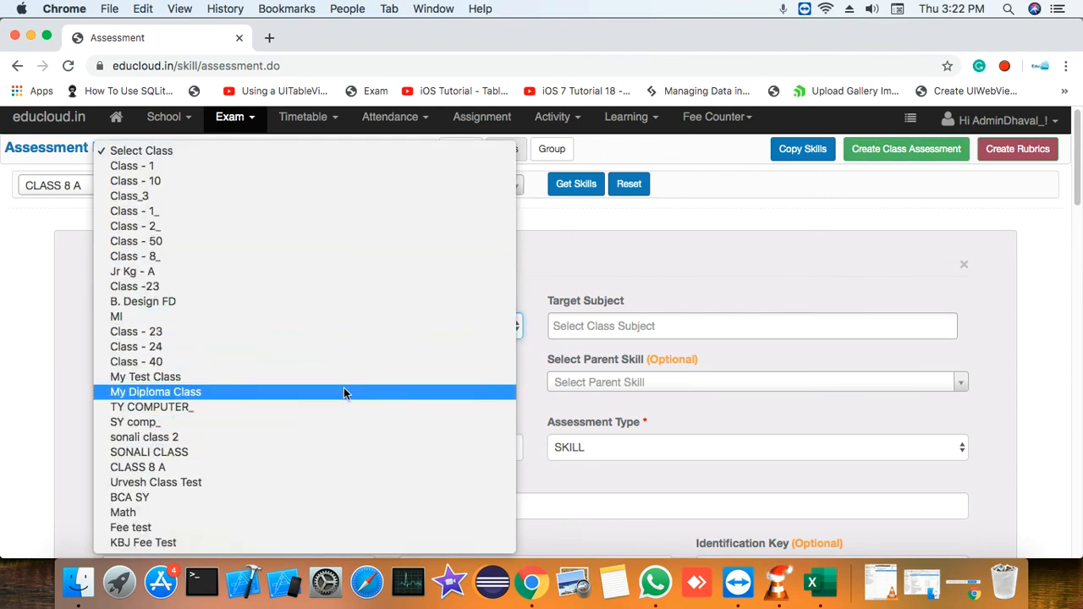
pyautogui.click(620, 305)
pyautogui.scroll(-5, 536, 316)
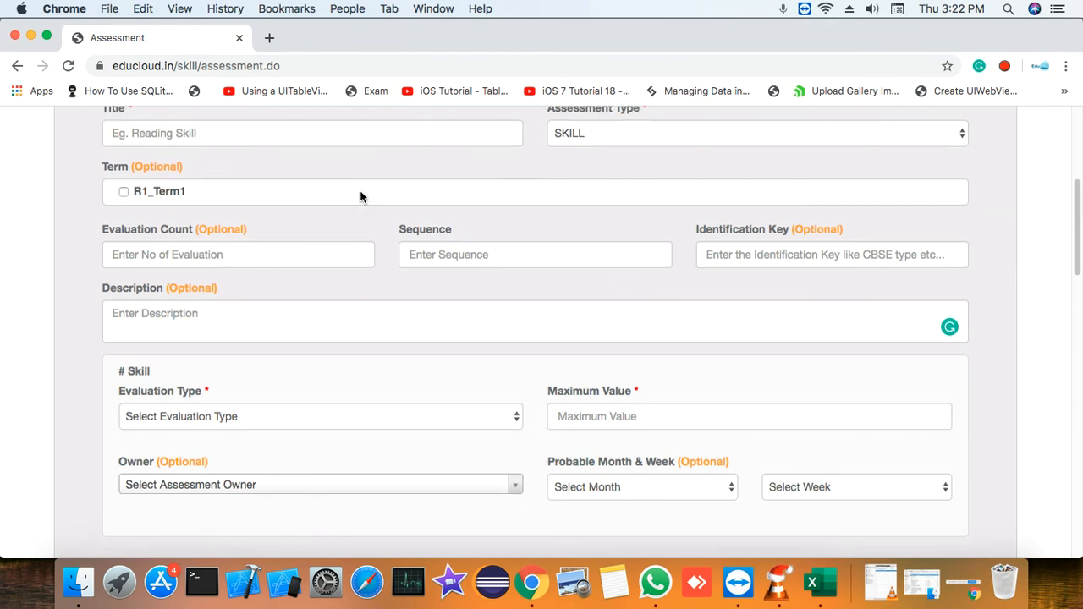
pyautogui.scroll(3, 360, 190)
pyautogui.click(360, 220)
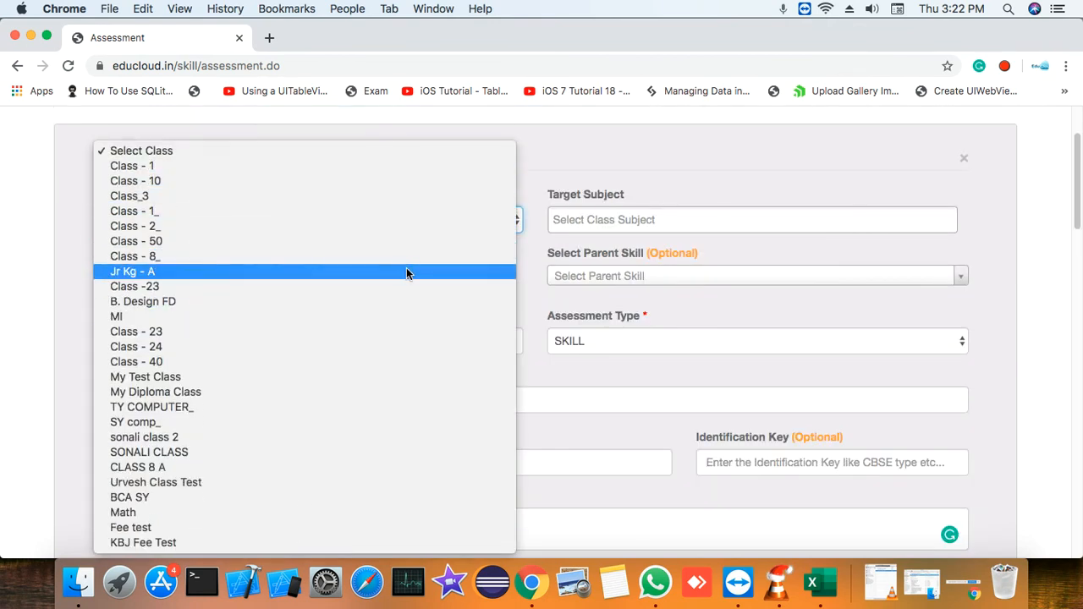
pyautogui.click(370, 468)
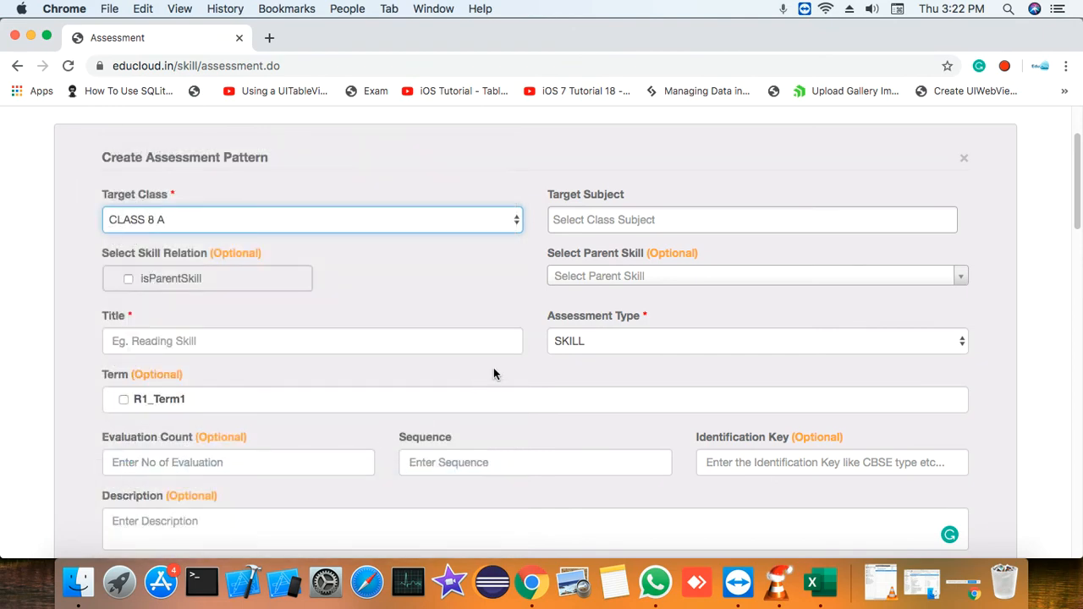
# Choose the last Foodball (CLASS 8 A, R1_Term1) entry as the new assessment's parent skill
pyautogui.click(661, 279)
pyautogui.scroll(-15, 673, 356)
pyautogui.scroll(10, 702, 272)
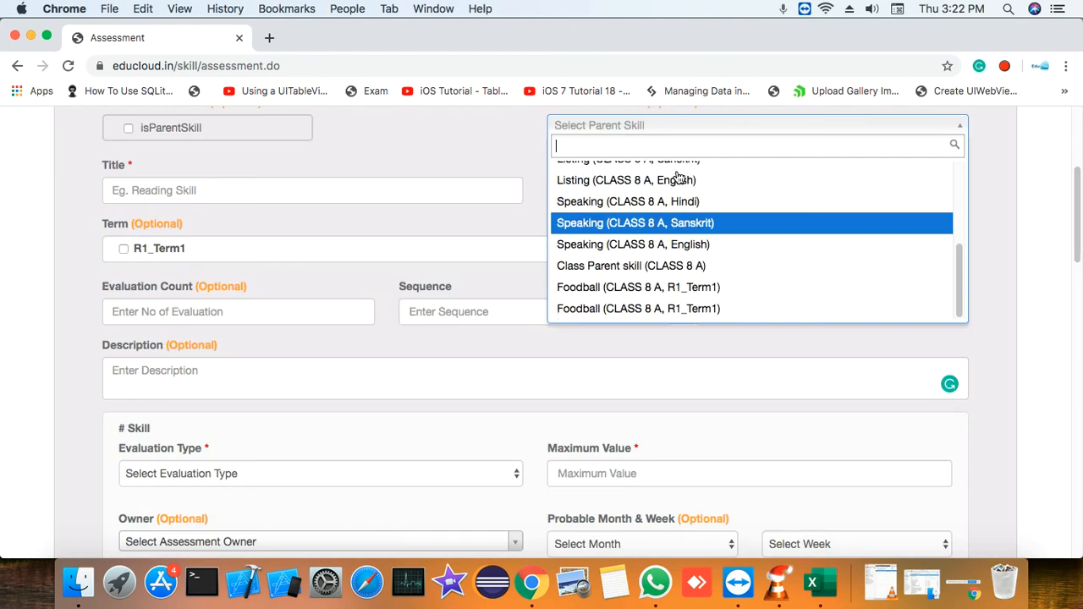
pyautogui.scroll(-1, 701, 273)
pyautogui.click(698, 308)
# Examine the assessment form from target class to probable month and week, including the fields filled in from the Foodball parent skill
pyautogui.scroll(3, 513, 194)
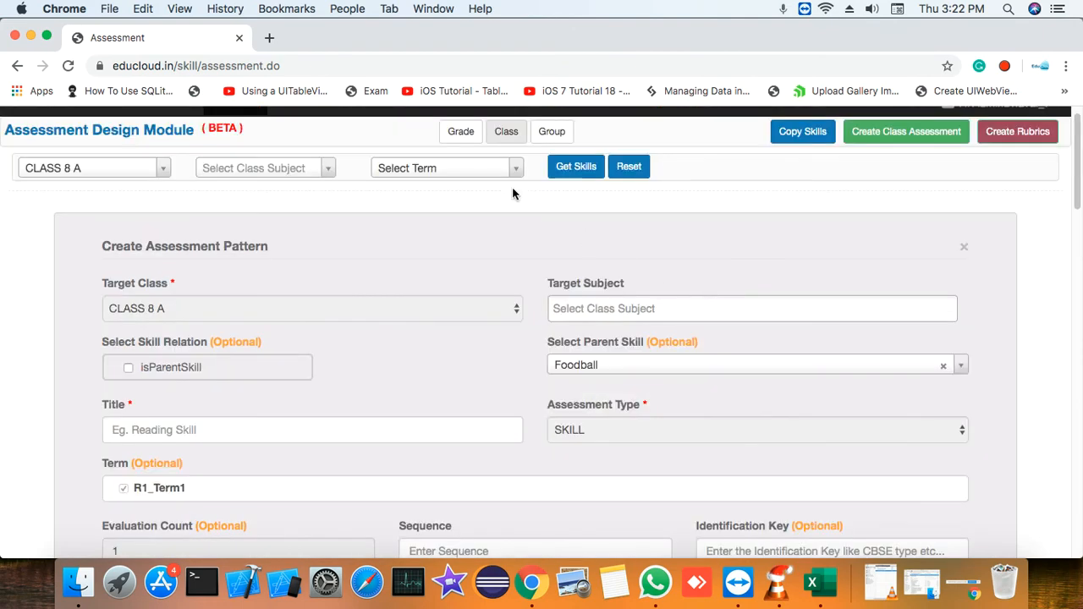
pyautogui.scroll(-1, 533, 234)
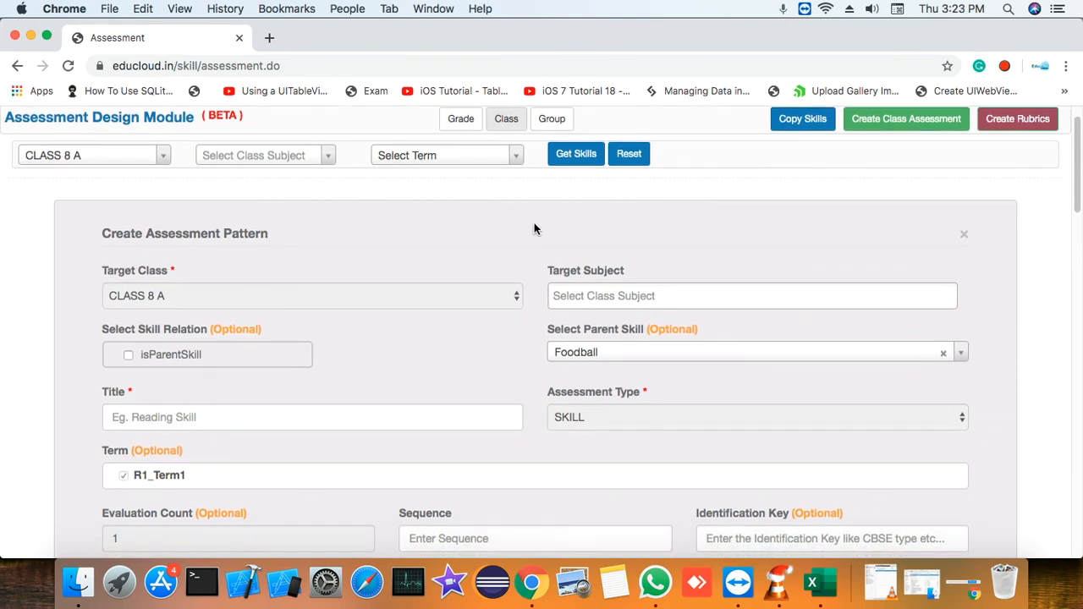
pyautogui.scroll(-5, 488, 329)
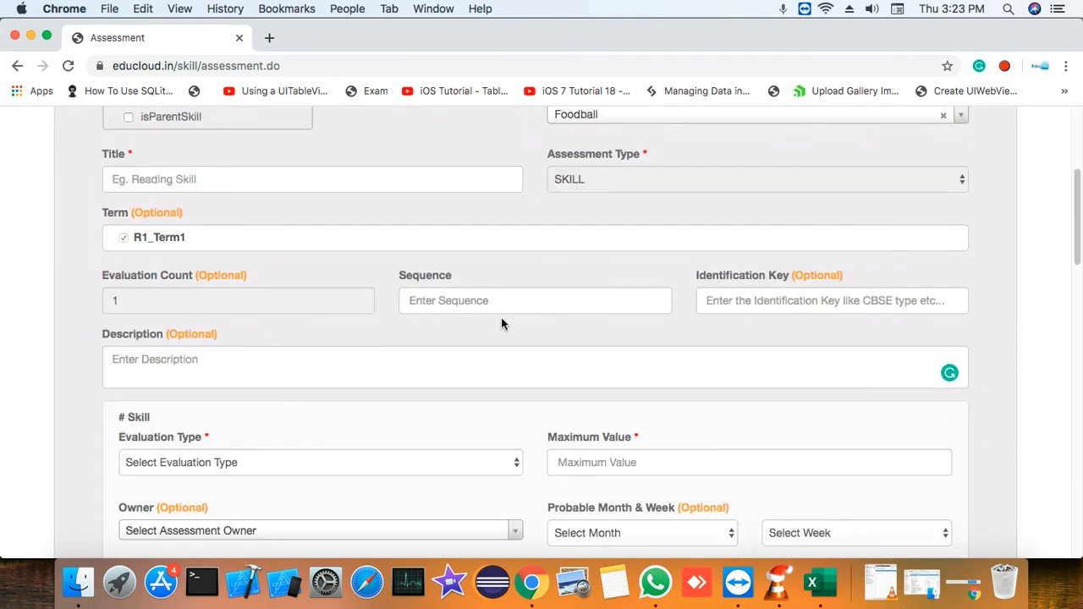
pyautogui.scroll(-1, 501, 317)
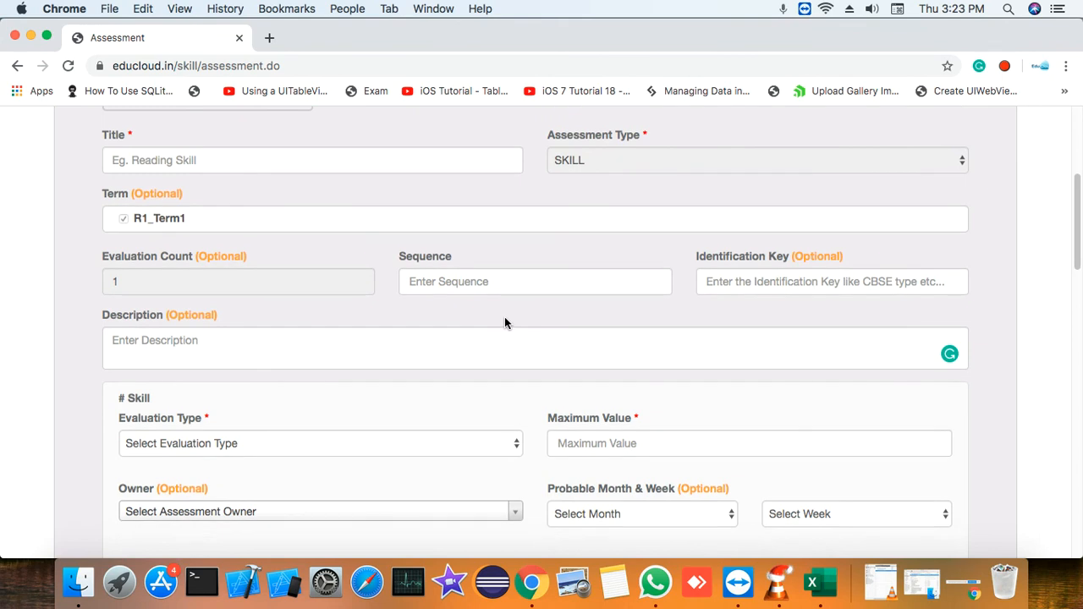
pyautogui.scroll(-1, 504, 322)
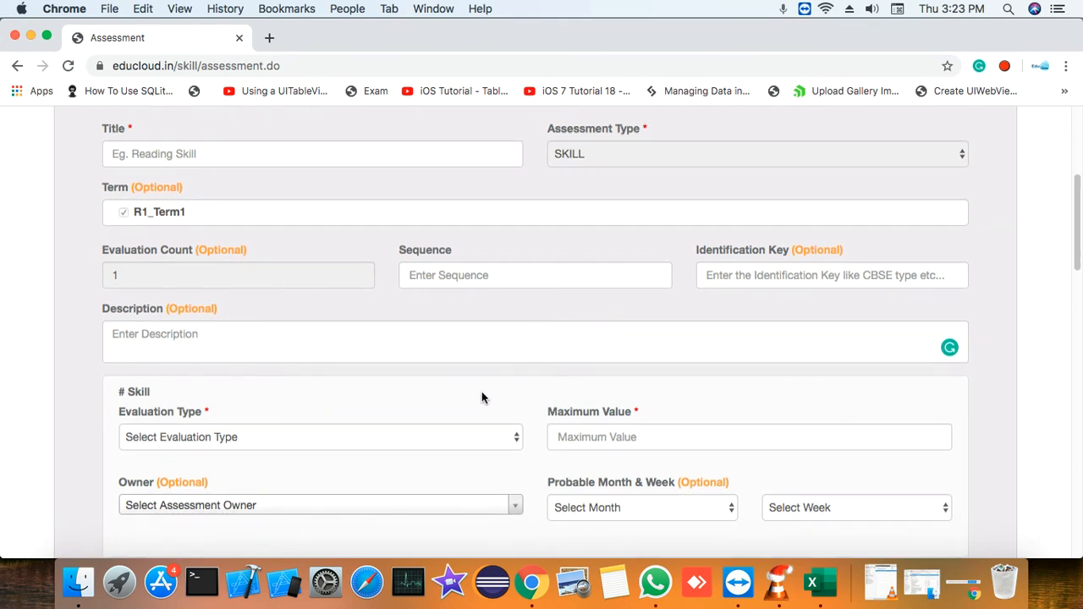
pyautogui.scroll(-1, 677, 438)
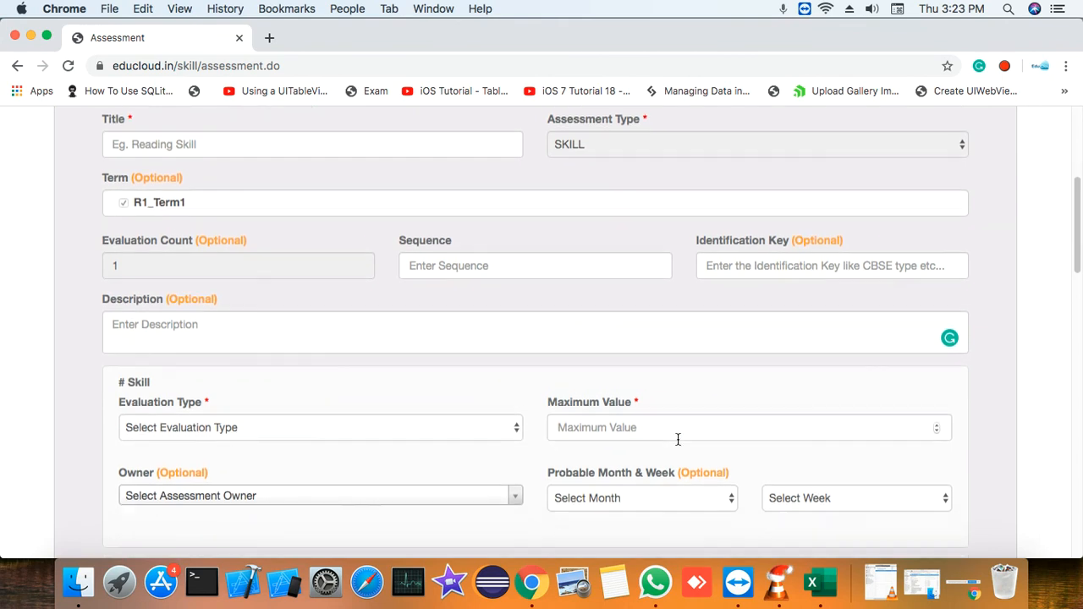
pyautogui.scroll(-6, 852, 412)
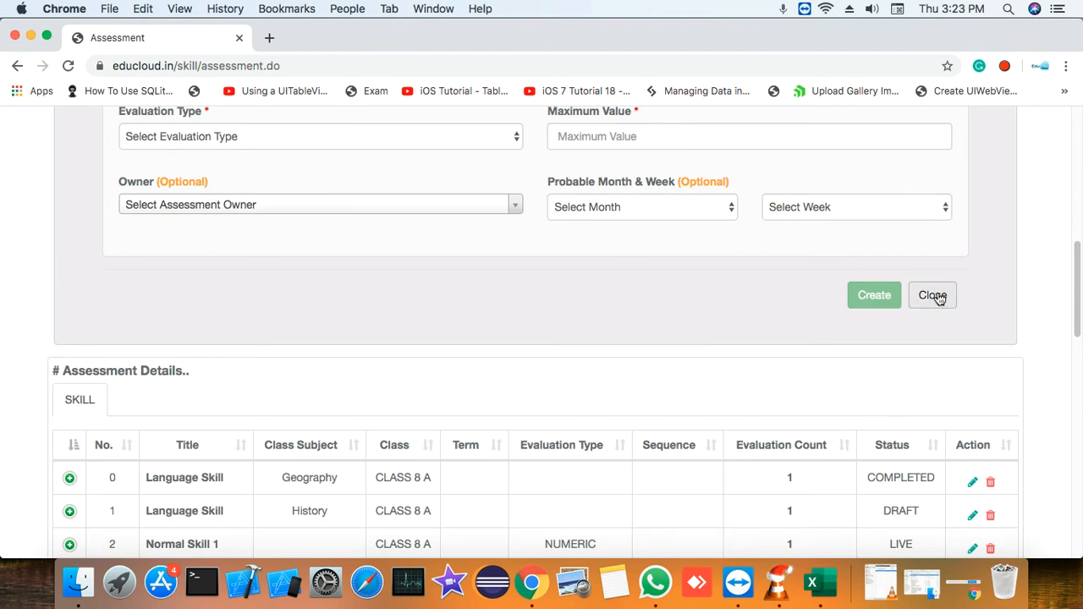
pyautogui.scroll(10, 962, 267)
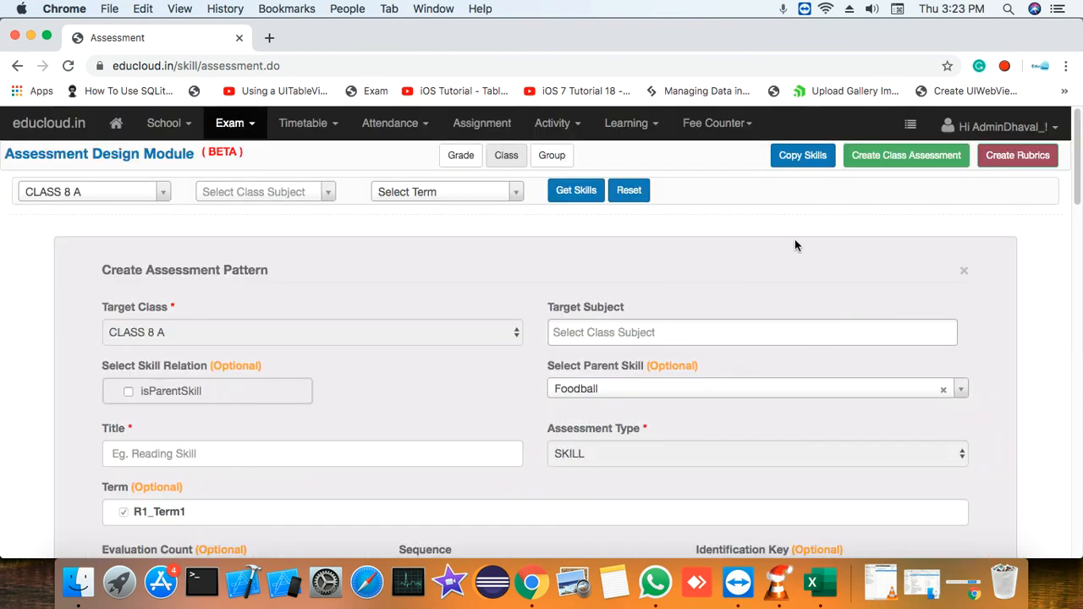